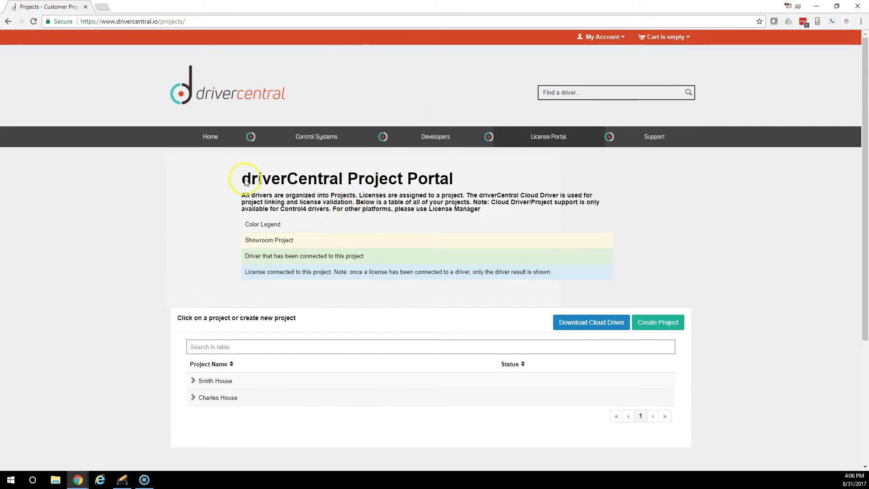
Step: Check the account options, then go to the Control4 drivers license page
click(603, 37)
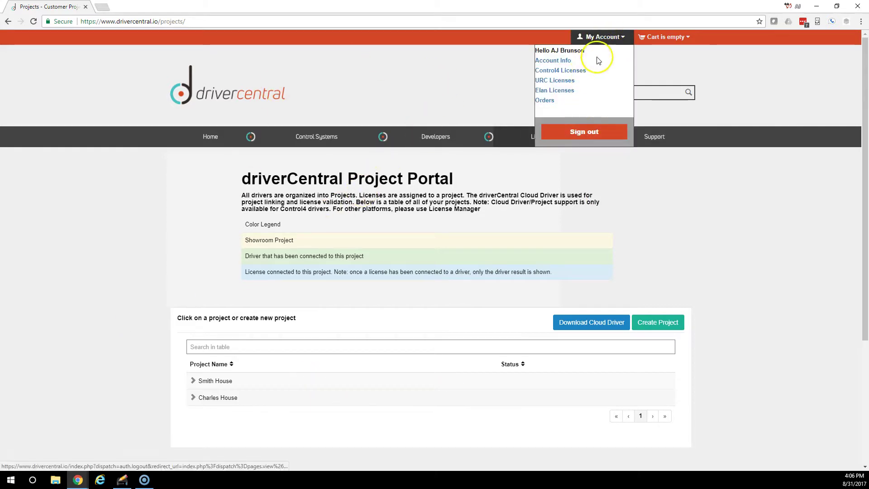
click(604, 37)
click(604, 36)
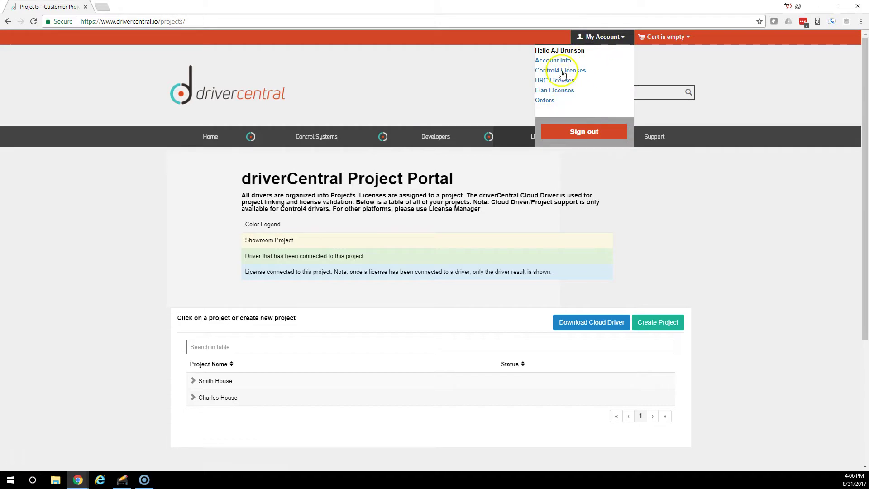
click(450, 321)
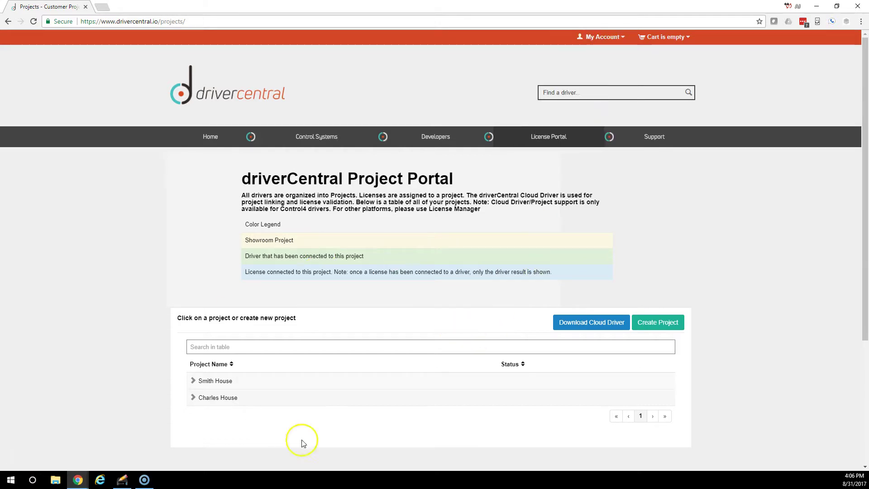
mouse_move(553, 136)
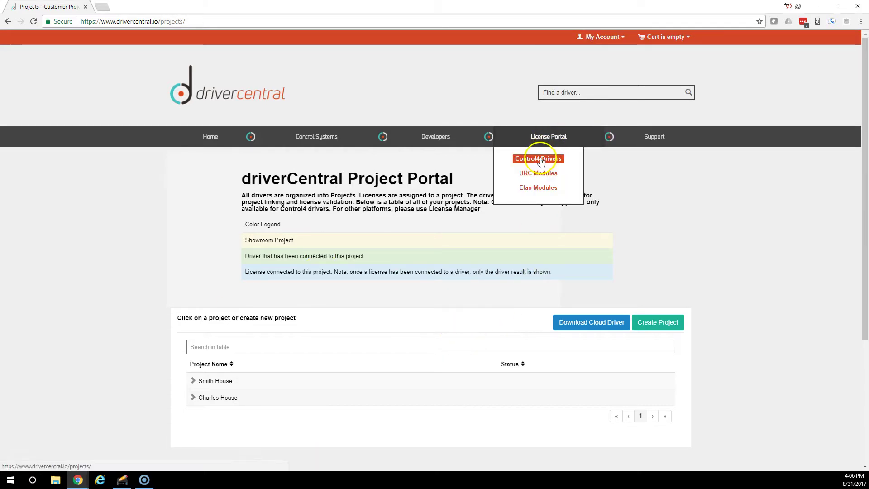
click(543, 159)
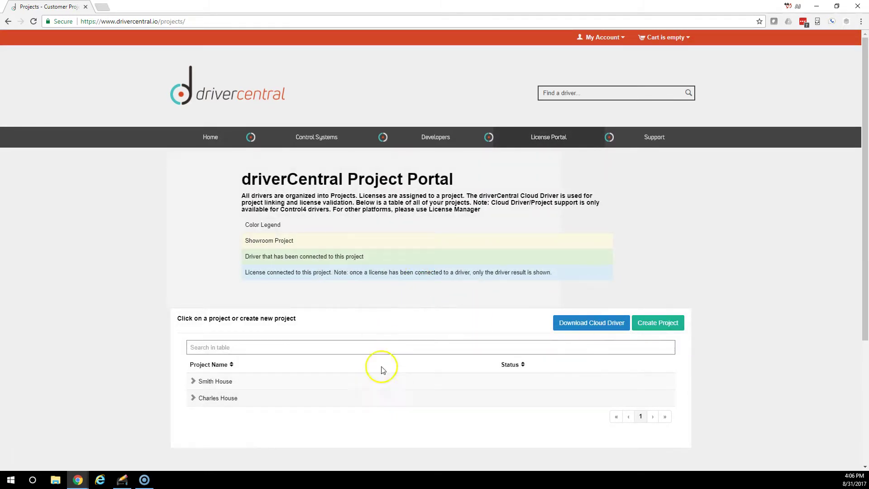
scroll(362, 411, down, 2)
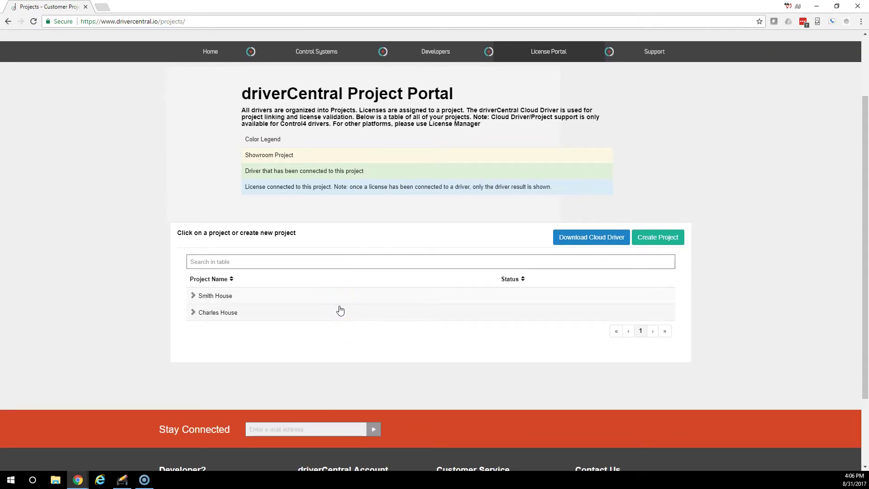
Step: Expand and collapse the Smith House and Charles House project details
click(210, 297)
scroll(231, 357, down, 3)
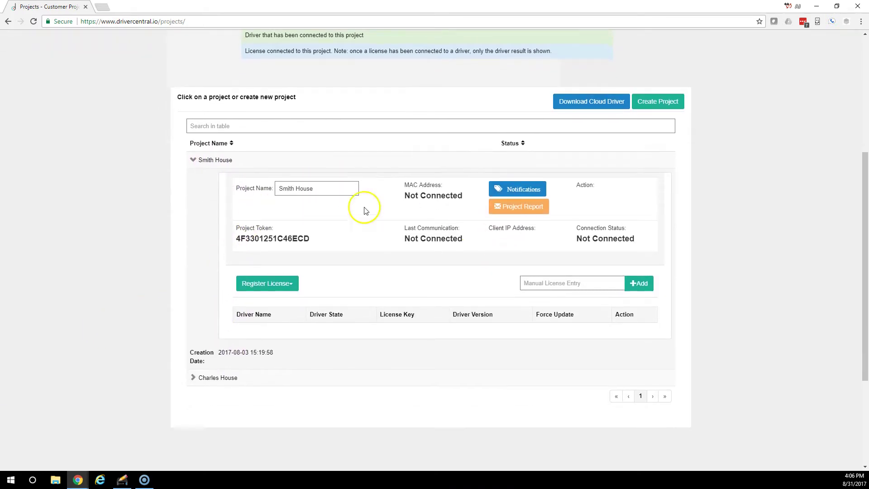
click(260, 164)
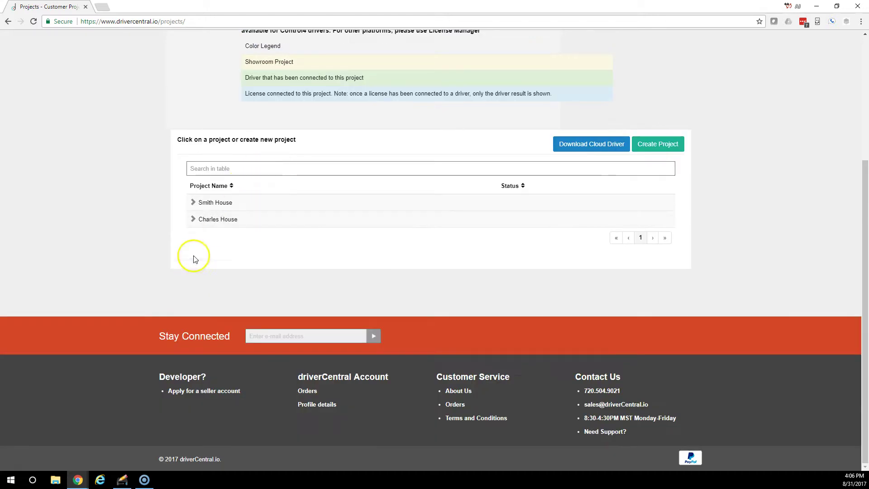
click(214, 219)
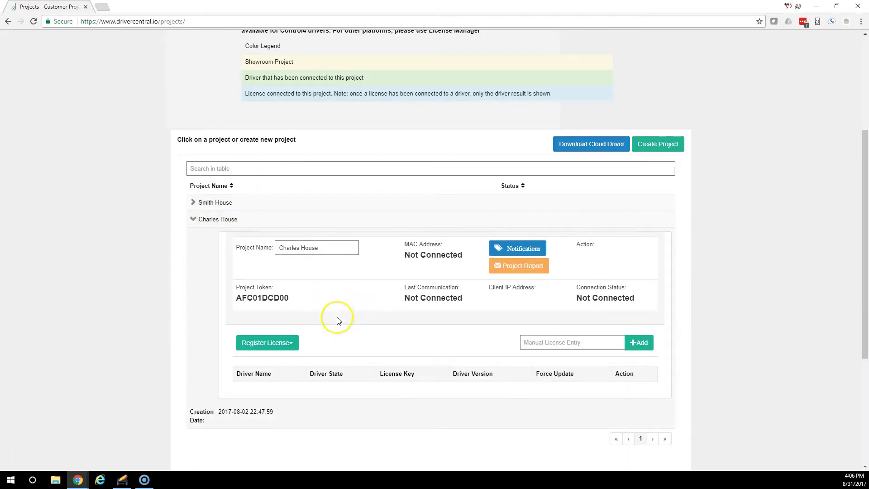
click(218, 221)
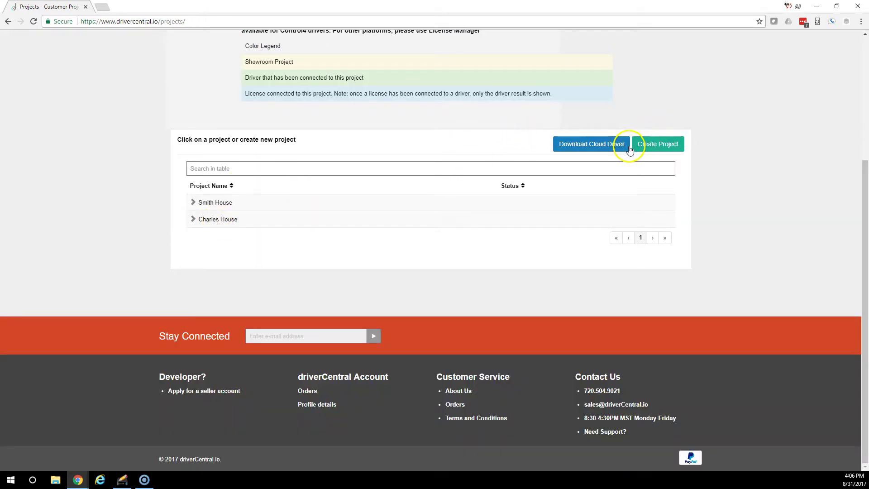
Step: Create a 'Jones House' project and expand it to select its project token
click(657, 145)
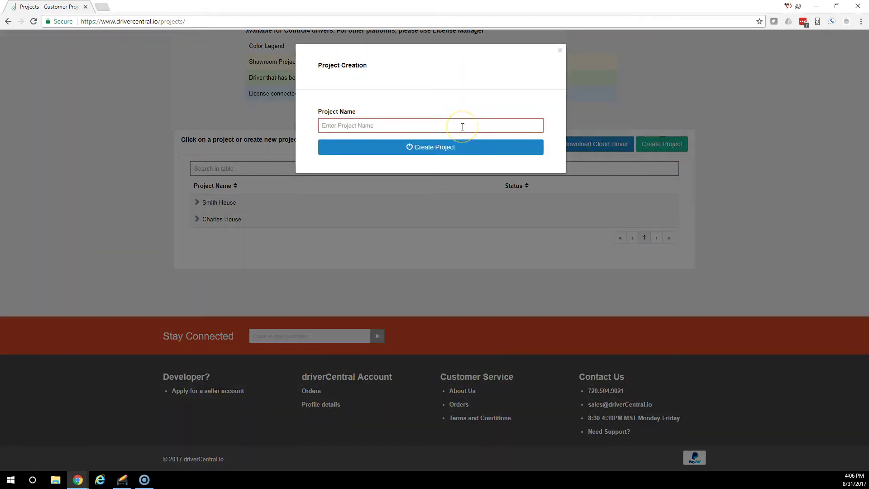
text(Jones House)
key(Return)
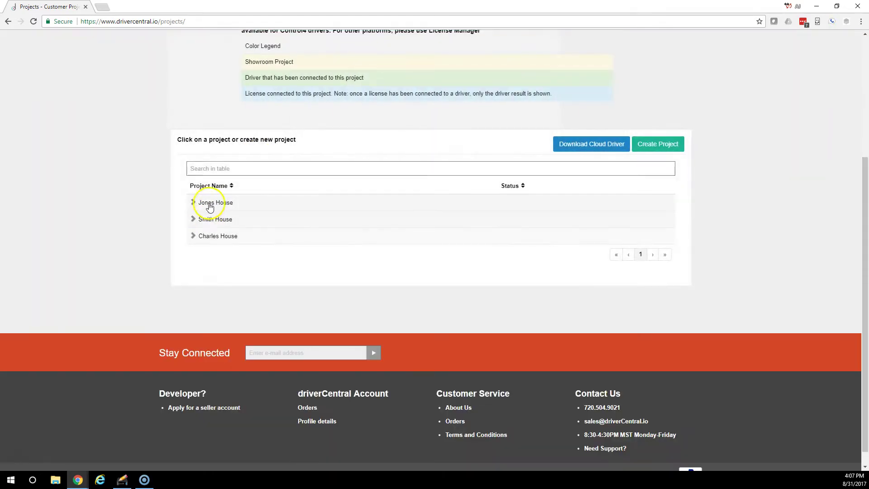
click(217, 206)
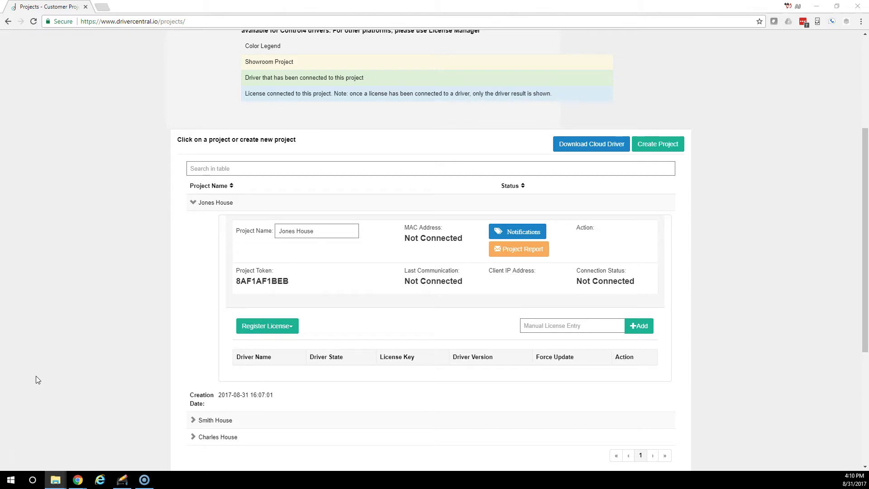
double_click(262, 280)
Step: Download the driverCentral-Cloud.c4z cloud driver and bring up a file browser
drag(294, 281, 235, 288)
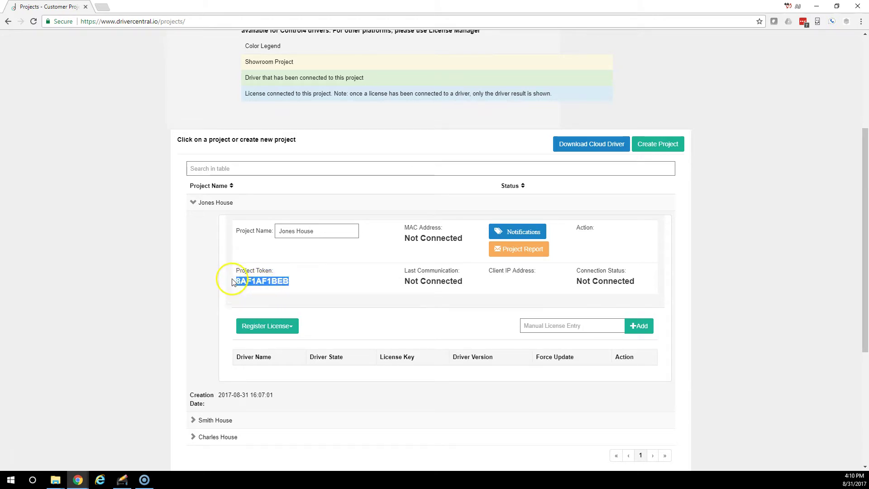
click(589, 145)
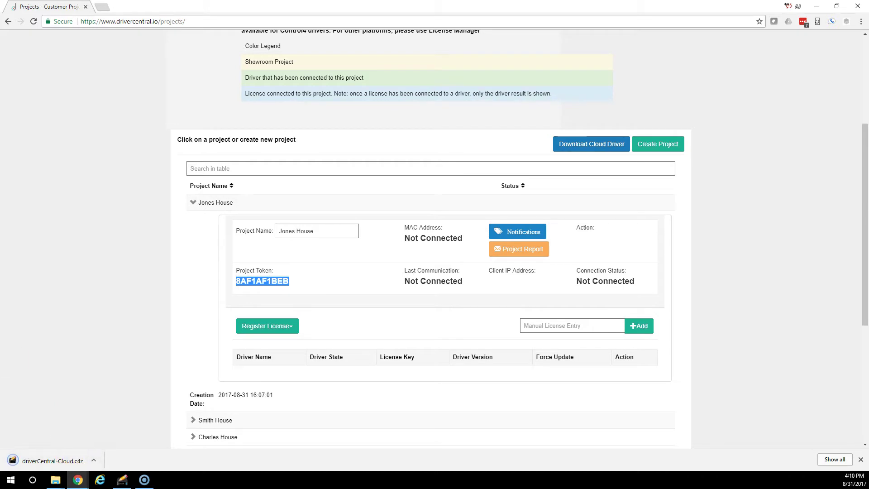
click(55, 480)
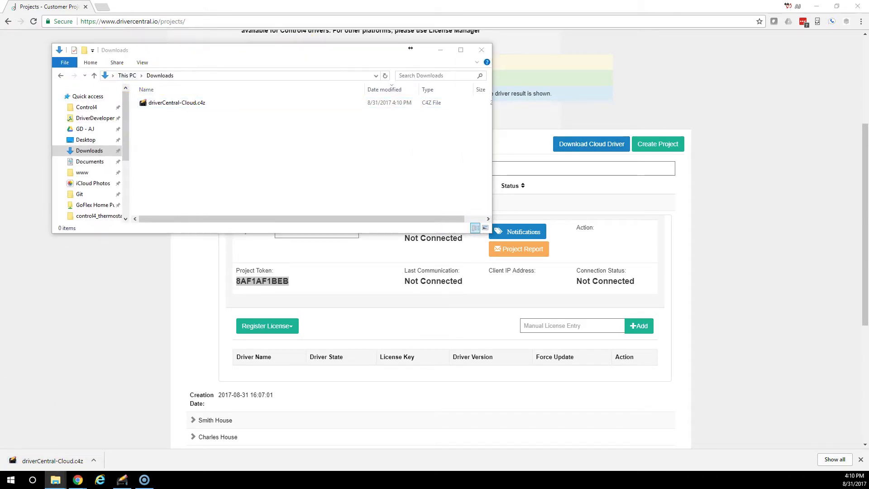
Step: Move driverCentral-Cloud.c4z from Downloads into Documents\Control4\Drivers
click(178, 269)
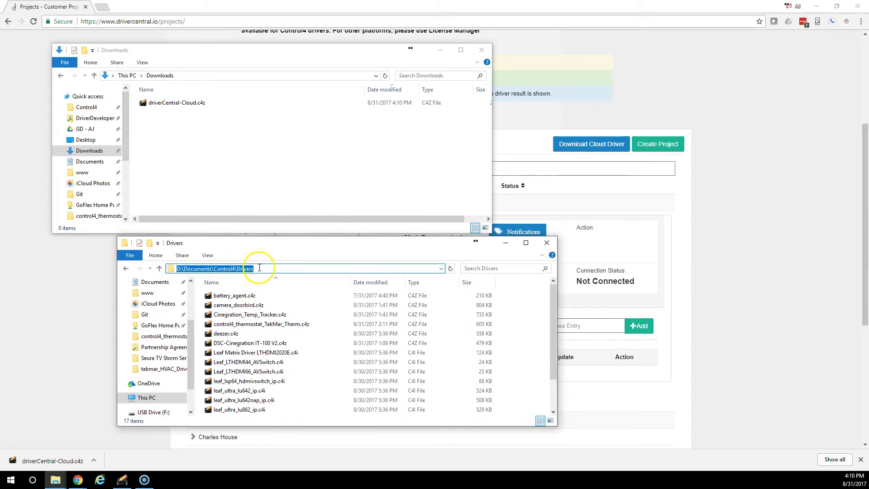
click(163, 102)
drag(166, 106, 248, 361)
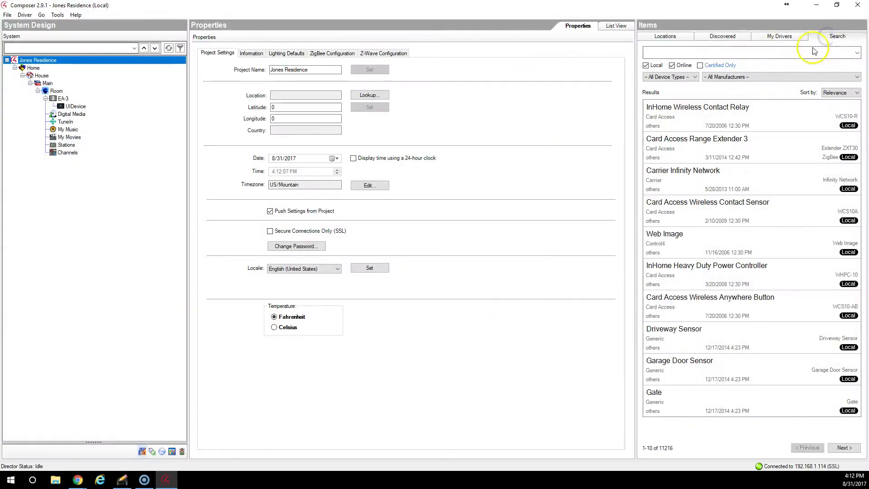
Step: Search drivers for 'drivercentral' and add driverCentral Cloud to the Room
click(813, 51)
text(drivercentral)
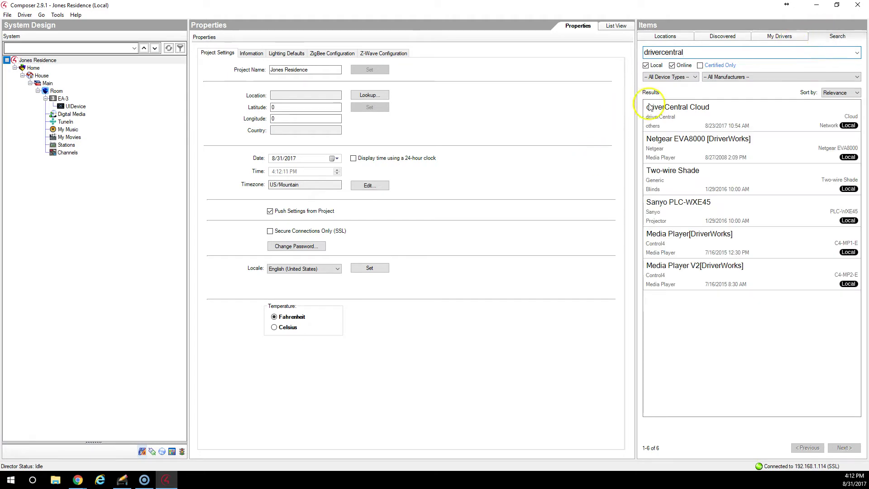
click(694, 120)
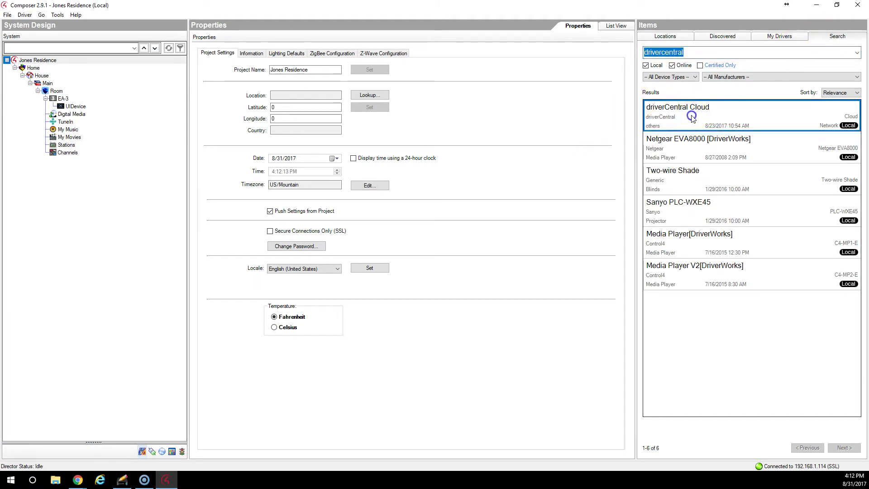
click(53, 161)
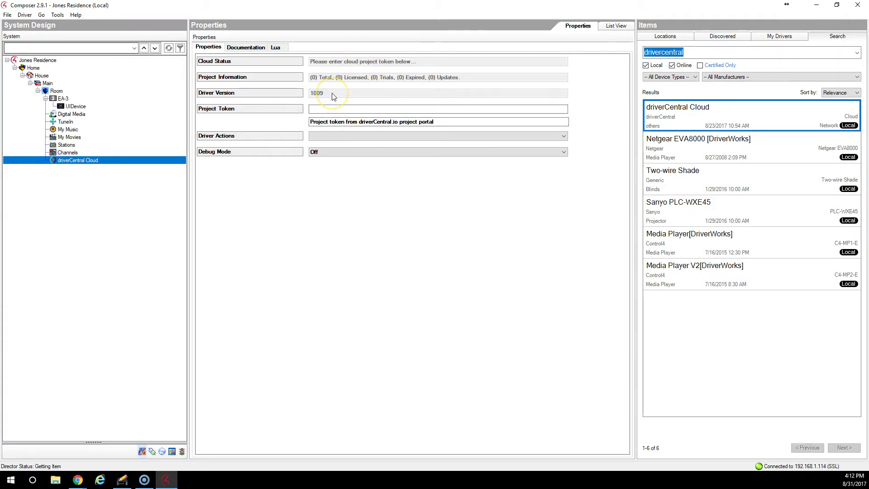
Step: Copy the Jones House project token from the driverCentral page for the Project Token field
click(324, 109)
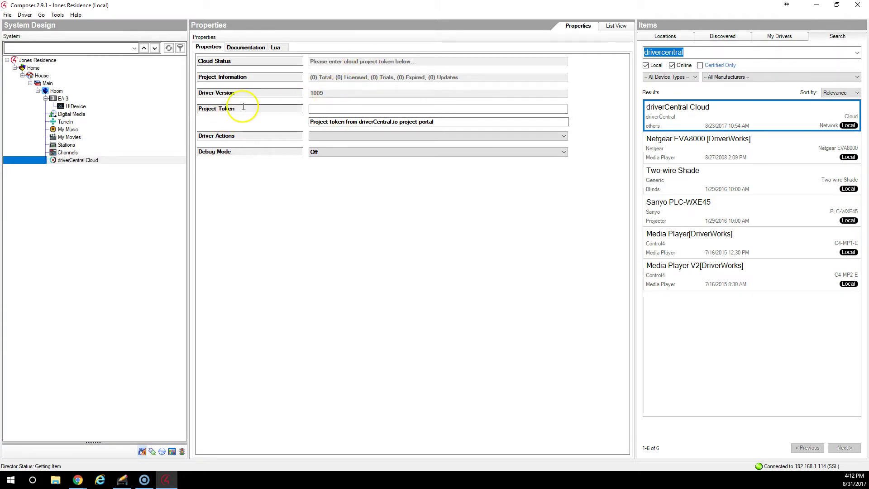
mouse_move(78, 480)
click(52, 439)
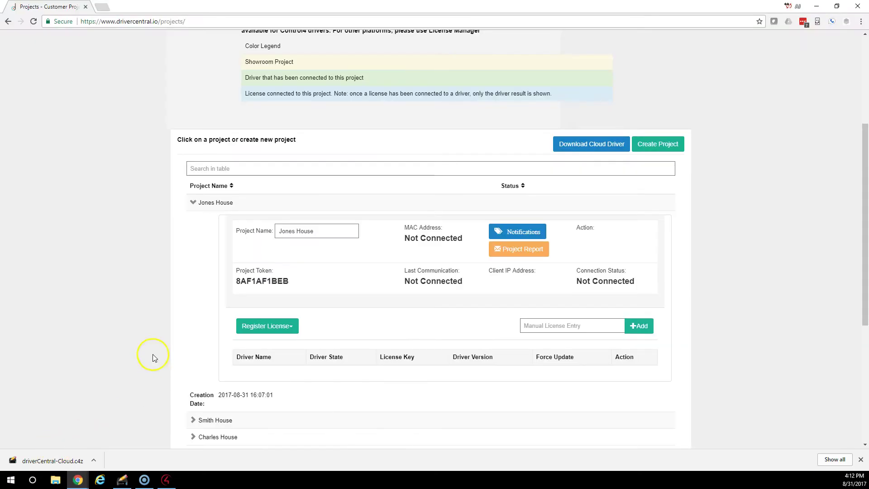
drag(286, 283, 240, 291)
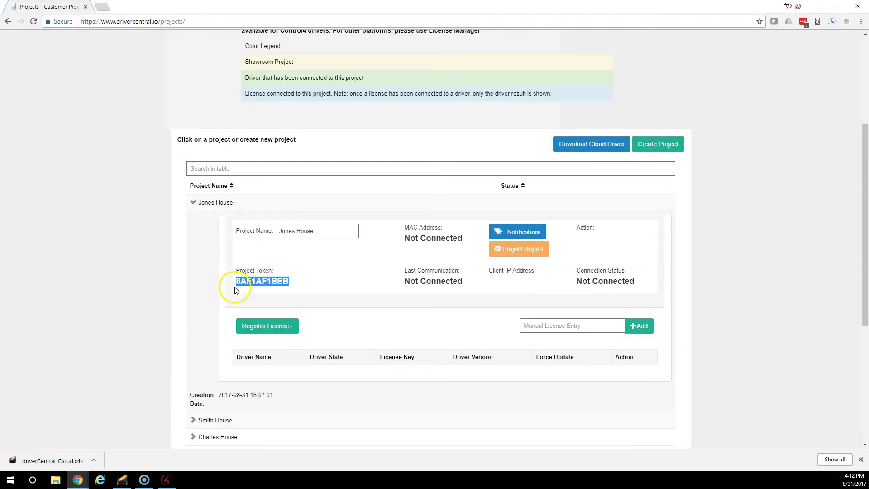
click(78, 479)
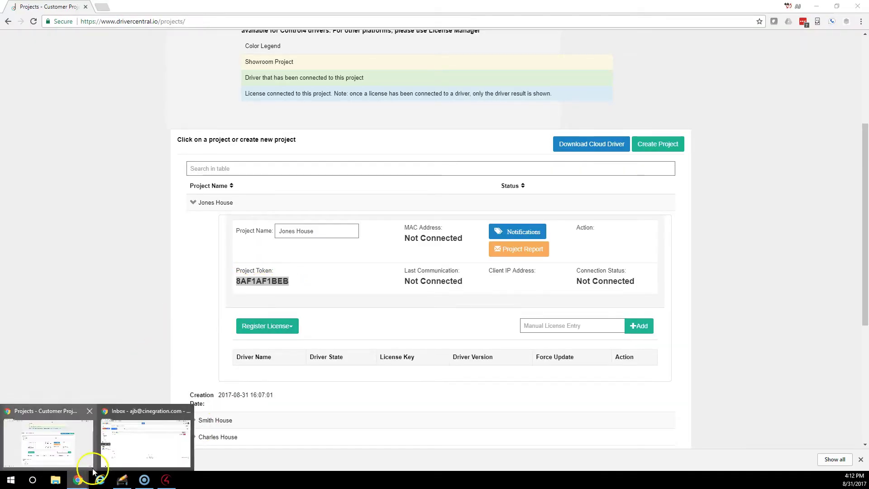
click(166, 480)
Step: Paste the Jones House token into the driver's Project Token and apply it with Set
key(ctrl+v)
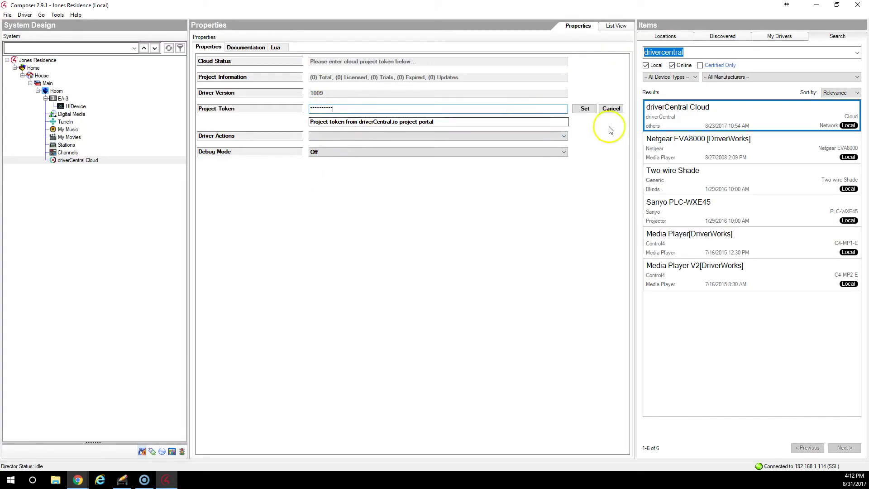
click(596, 110)
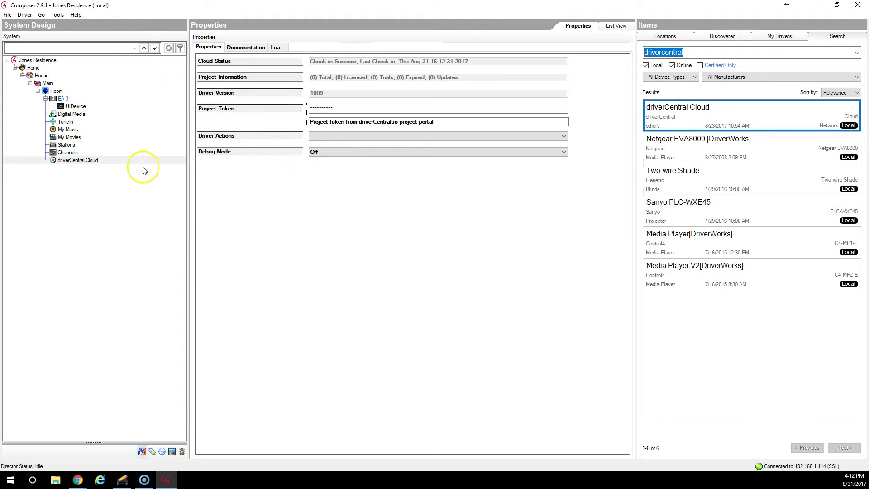
mouse_move(78, 479)
click(58, 424)
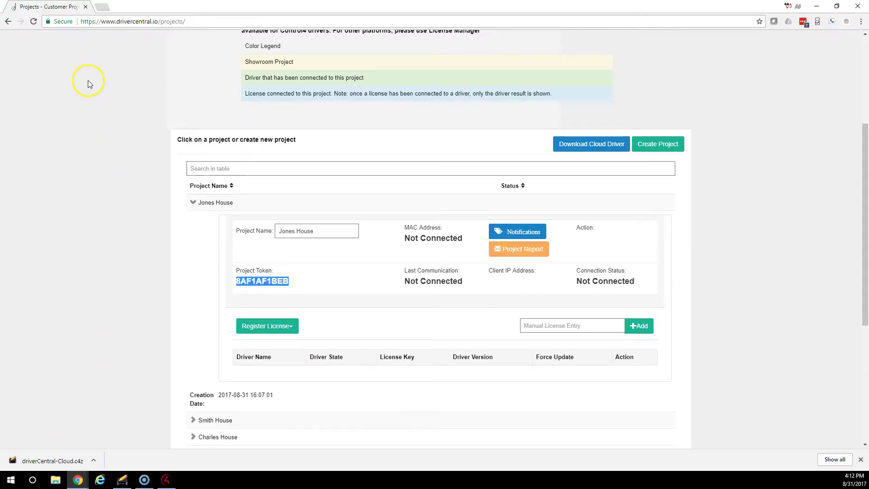
Step: Reload the projects page and expand Jones House to see it Activated
click(34, 22)
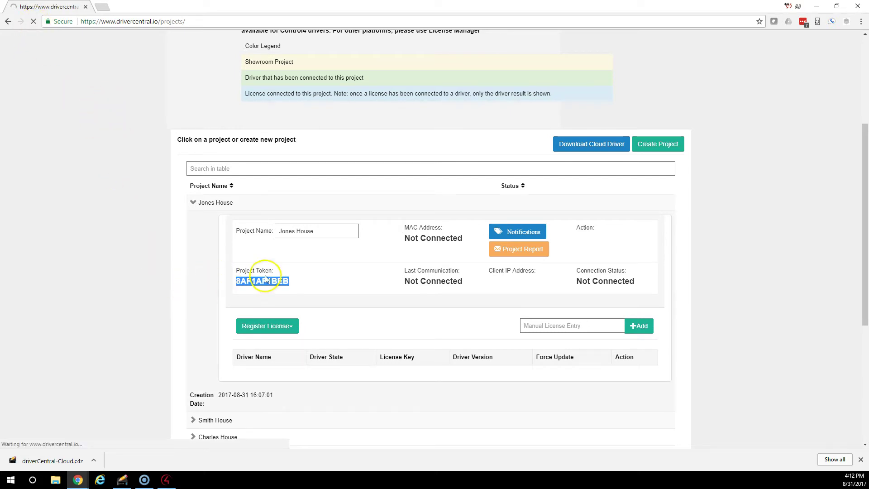
click(260, 201)
scroll(330, 311, down, 2)
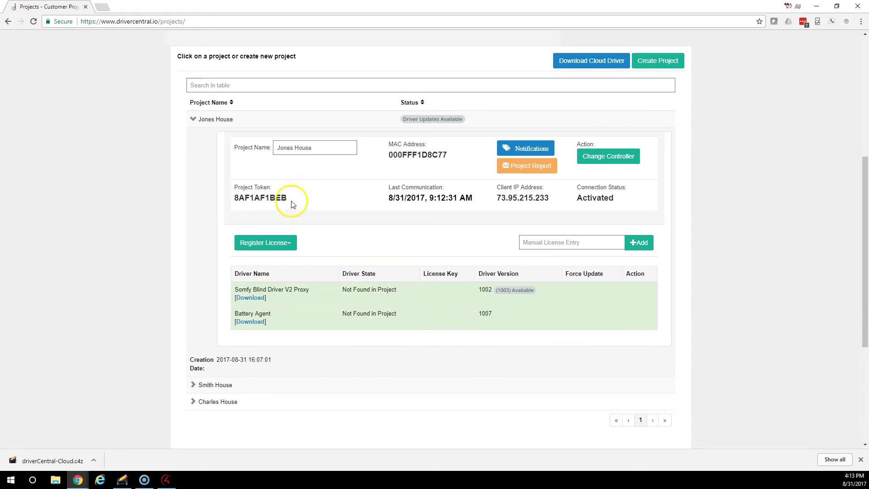
Step: Highlight its MAC address, last communication time and client IP, then unregister the controller
drag(446, 154, 389, 160)
click(412, 179)
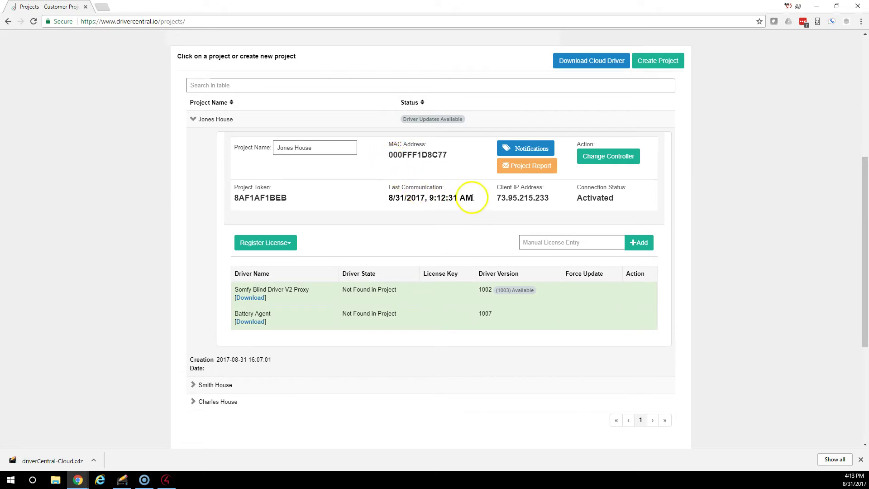
drag(473, 198, 394, 198)
drag(558, 201, 493, 201)
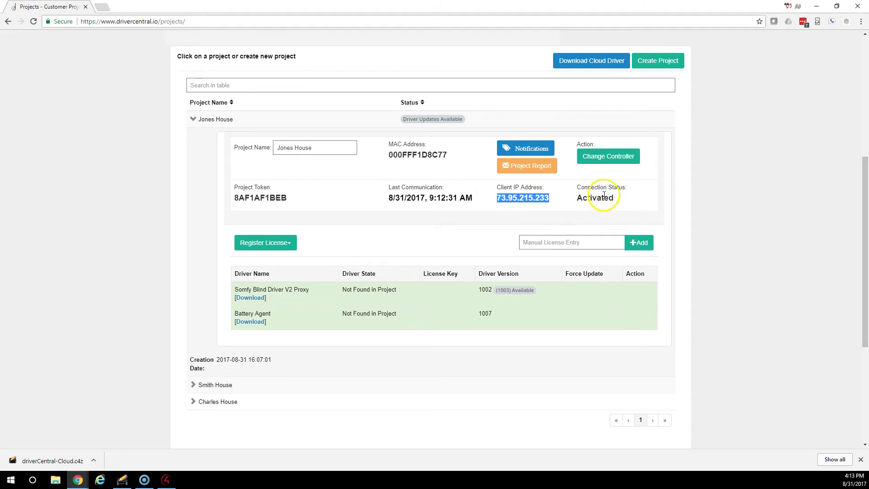
click(580, 195)
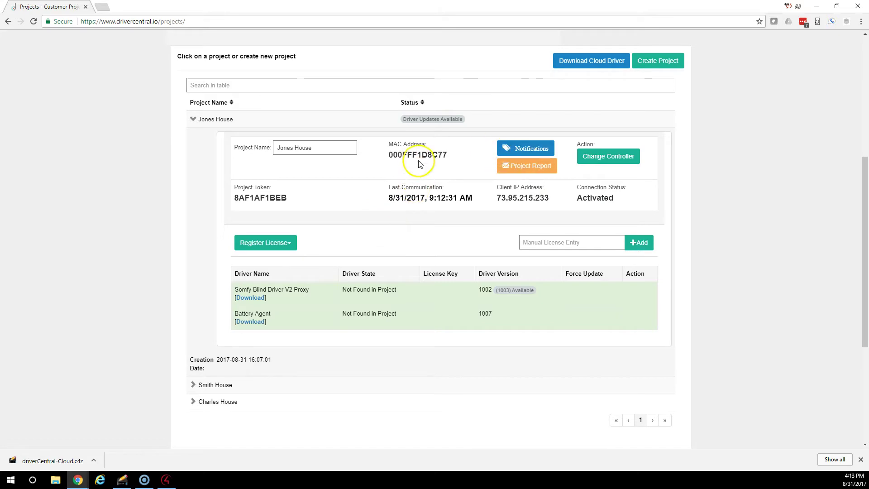
click(594, 160)
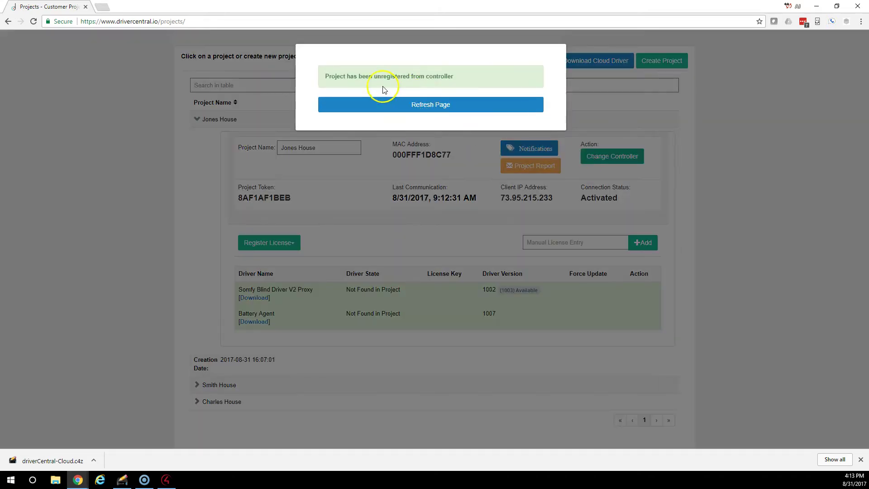
Step: Reload and expand Jones House to confirm it reads Not Connected with no drivers
click(423, 105)
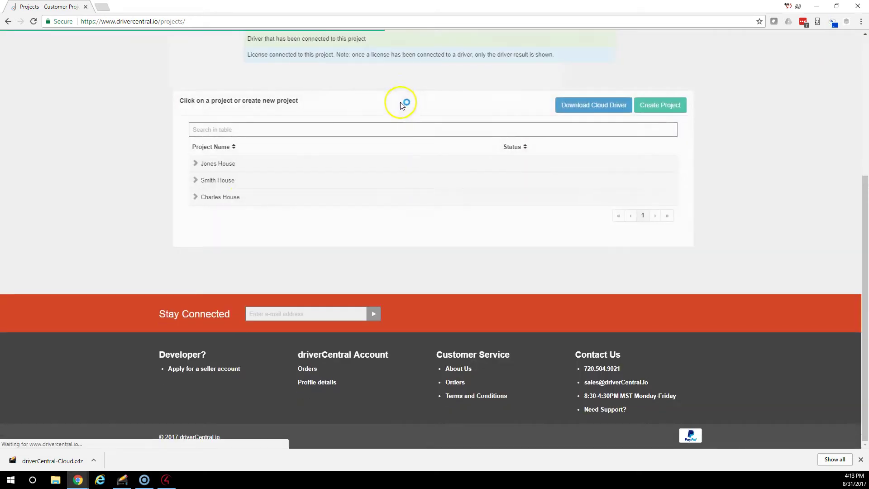
click(216, 164)
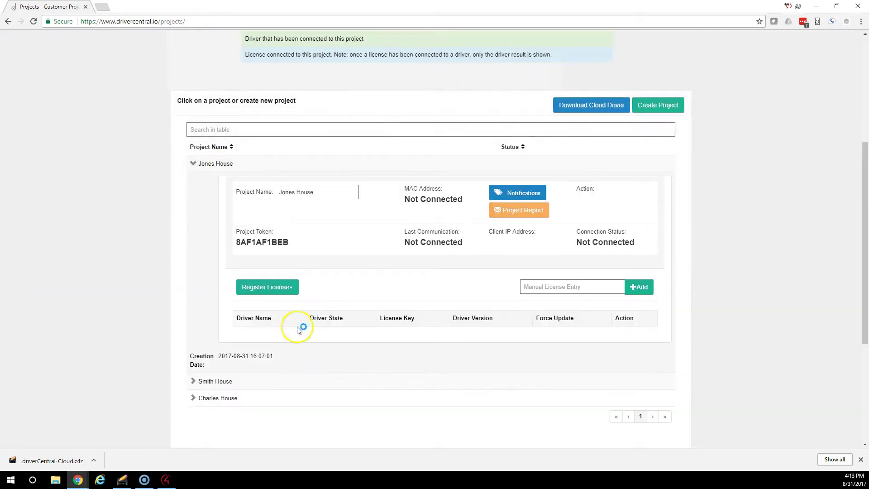
click(284, 340)
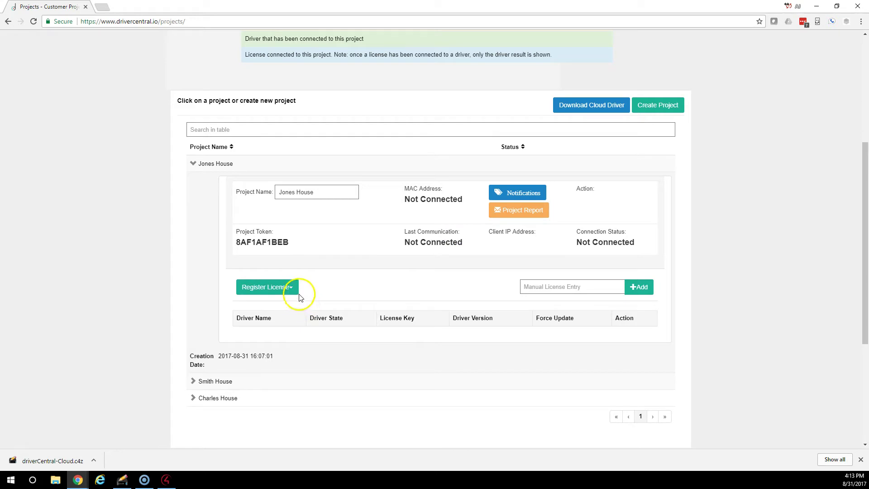
click(166, 479)
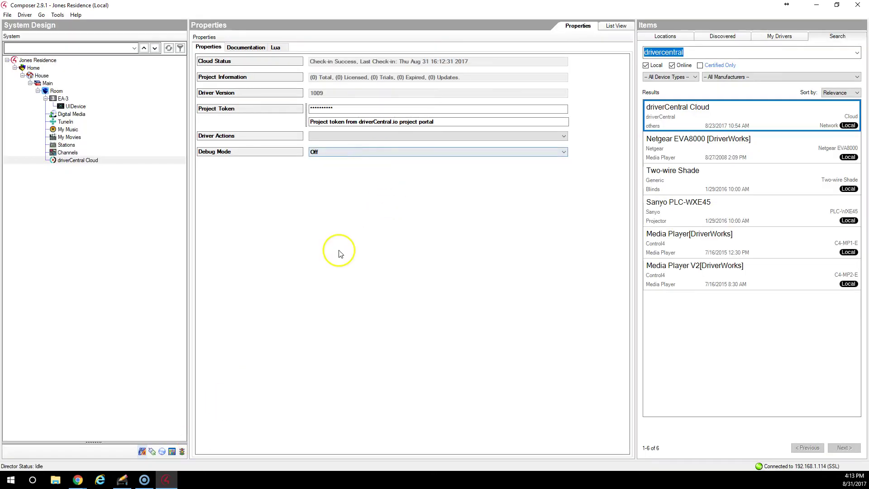
Step: Re-apply the project token with Set to force a check-in, succeeding at 16:13:32
click(351, 110)
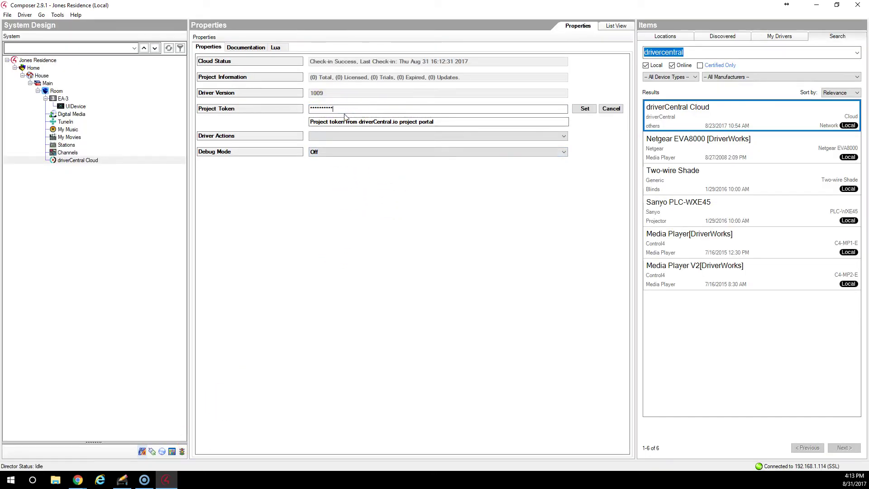
click(585, 108)
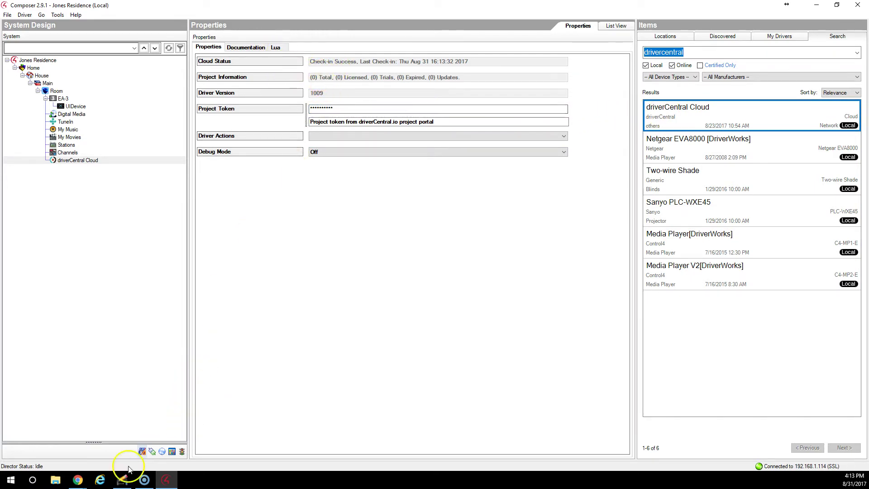
mouse_move(78, 479)
click(56, 407)
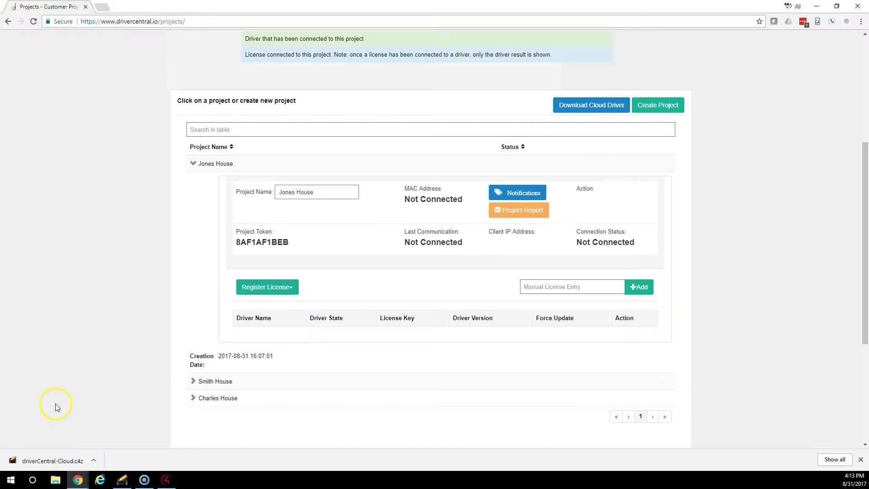
Step: Reload and expand Jones House to confirm it is Activated with two drivers listed
click(34, 21)
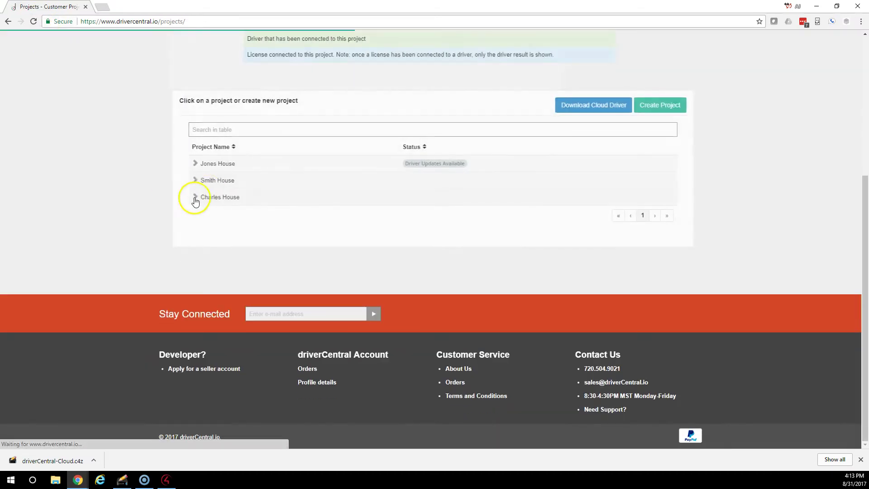
click(229, 163)
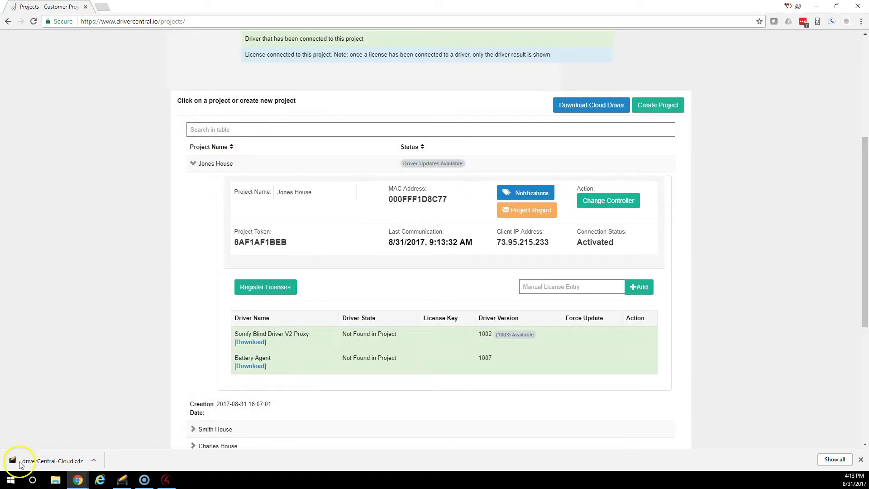
click(16, 459)
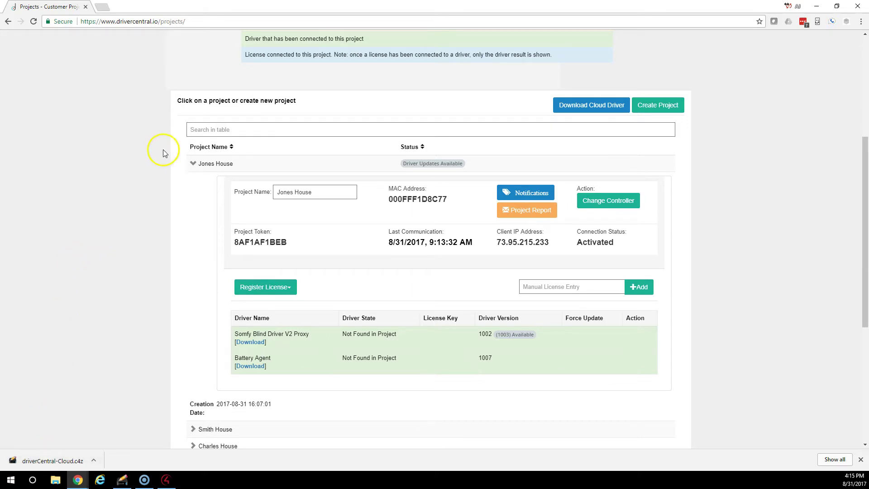
Step: Replace the Jones House notification e-mail address with the new address
click(537, 202)
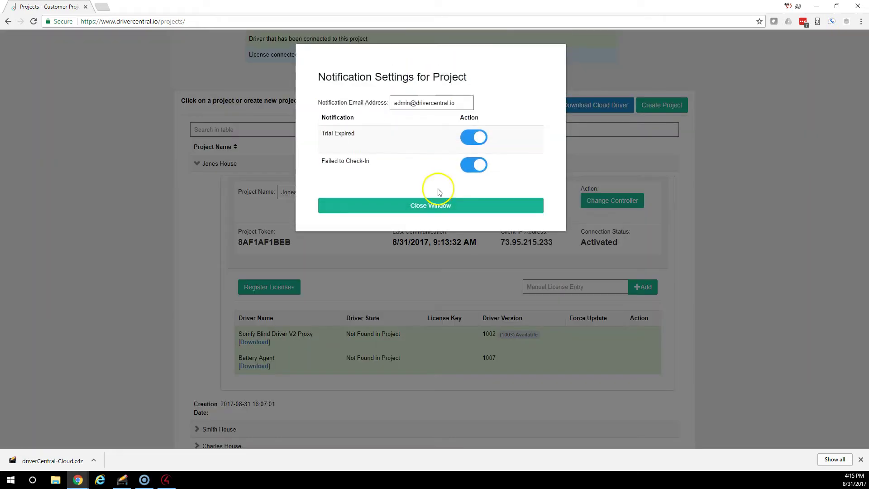
drag(455, 104, 392, 104)
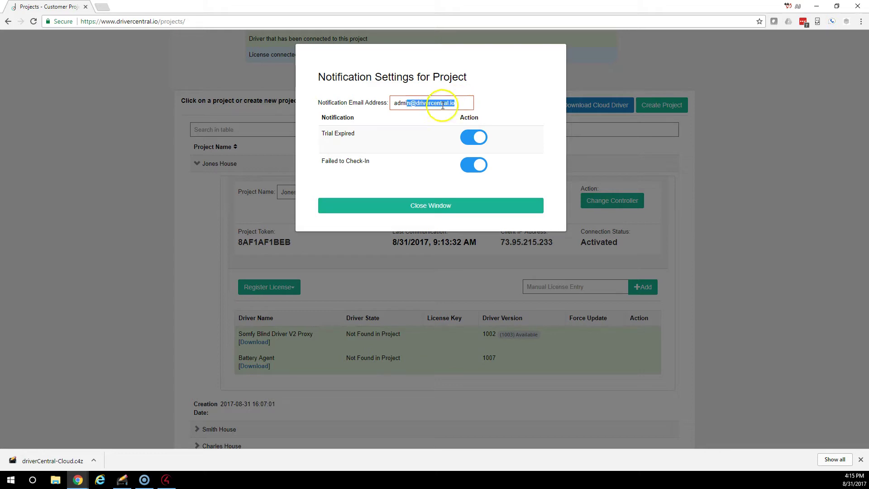
key(BackSpace)
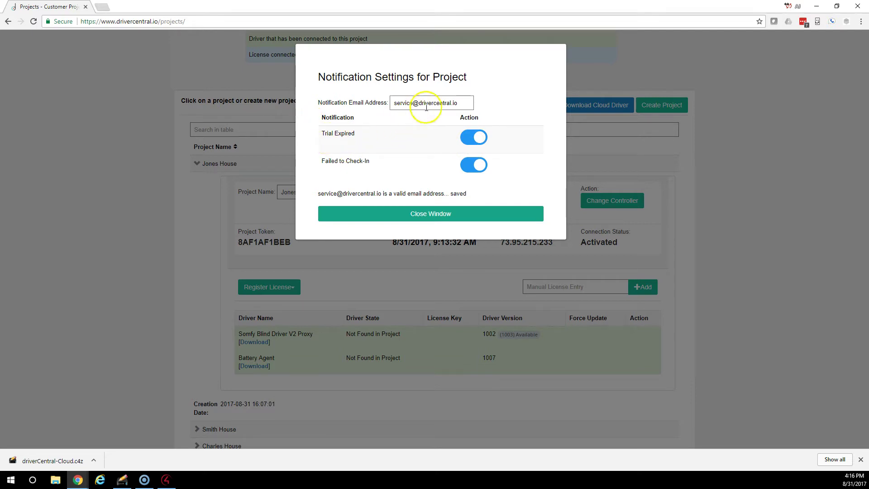
click(466, 102)
drag(466, 101, 368, 132)
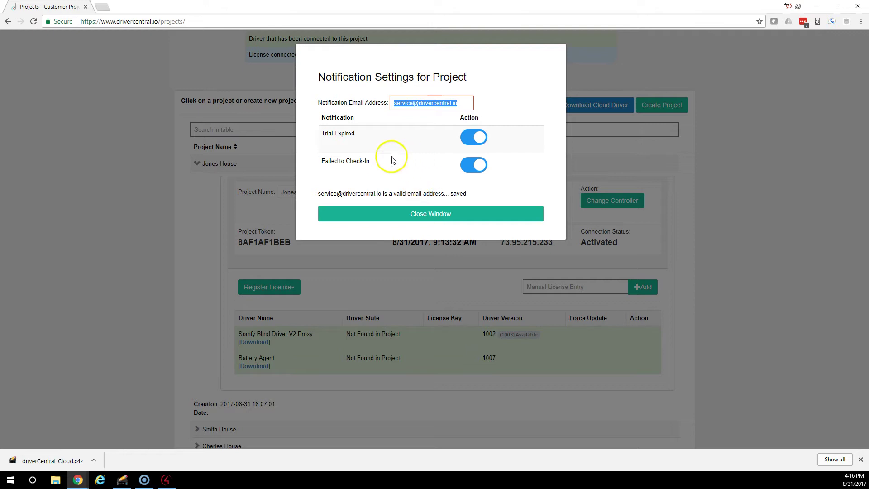
Step: Toggle the Failed to Check-In alert off and back on, then close the settings window
click(469, 171)
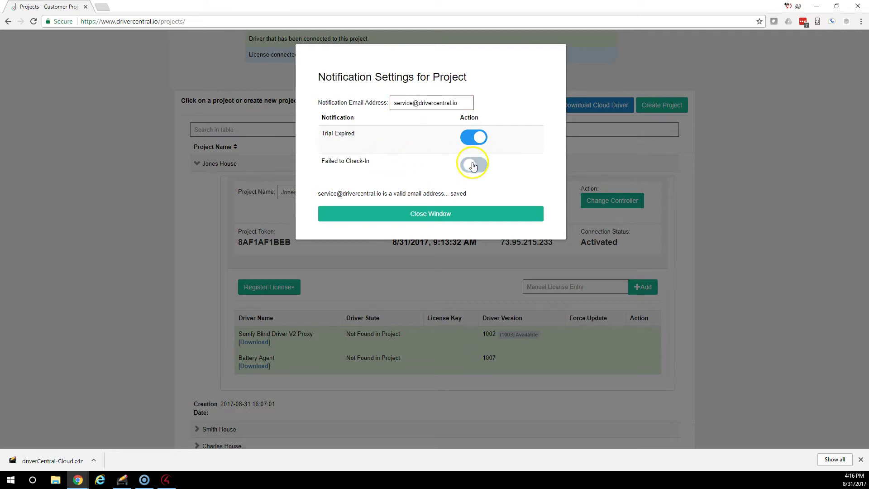
click(479, 166)
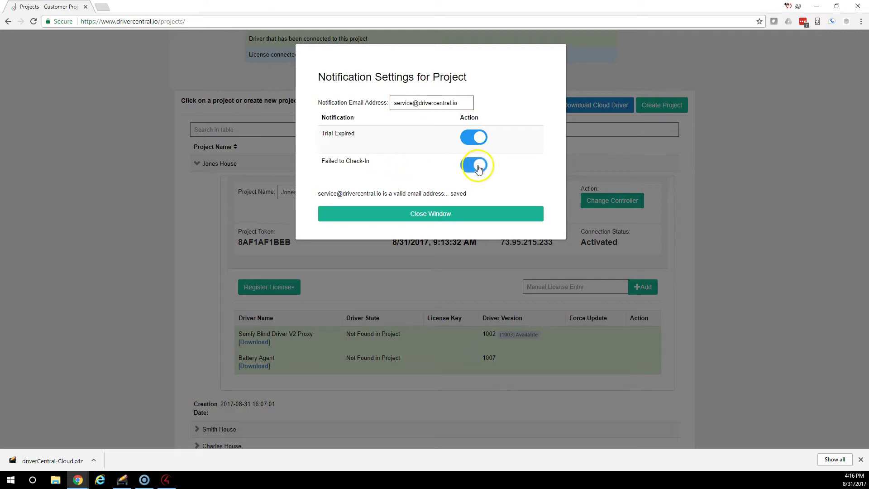
click(426, 216)
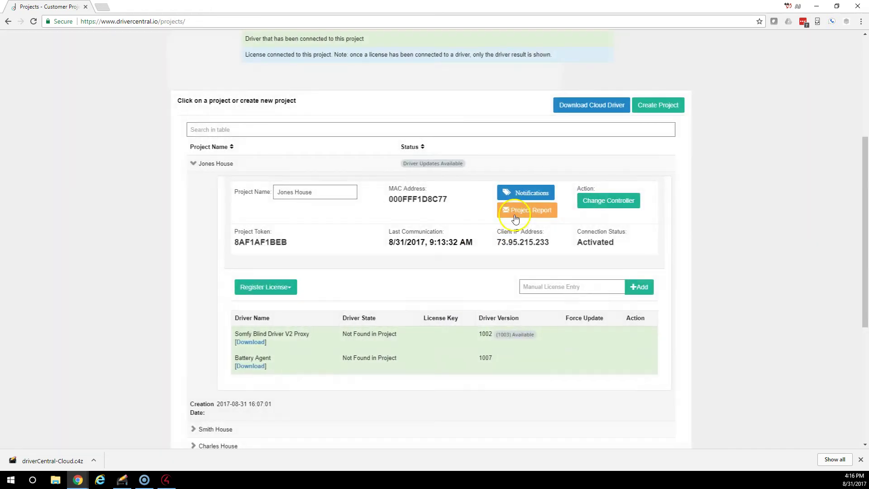
Step: E-mail the Jones House project report to the installer's address and close the prompt
click(517, 212)
click(417, 110)
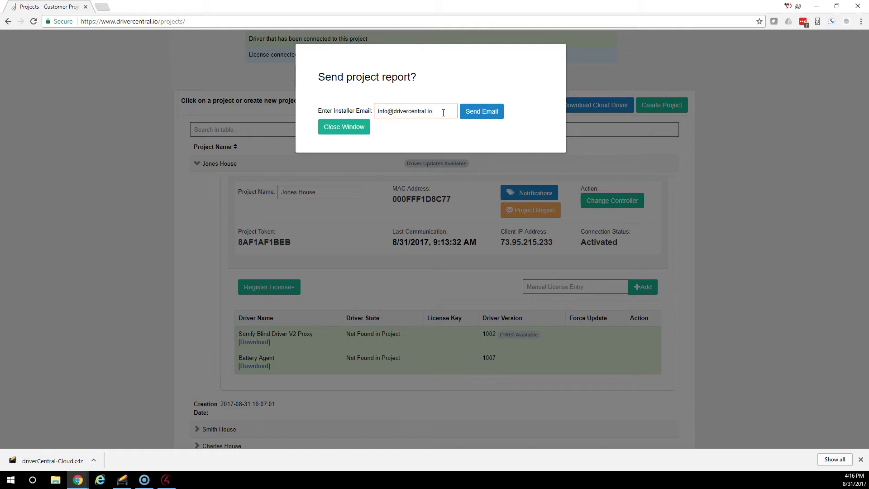
click(476, 112)
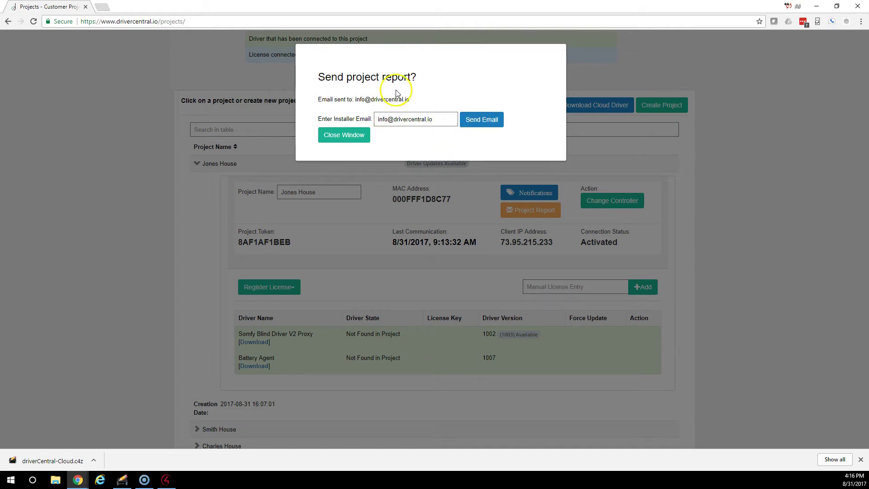
click(354, 132)
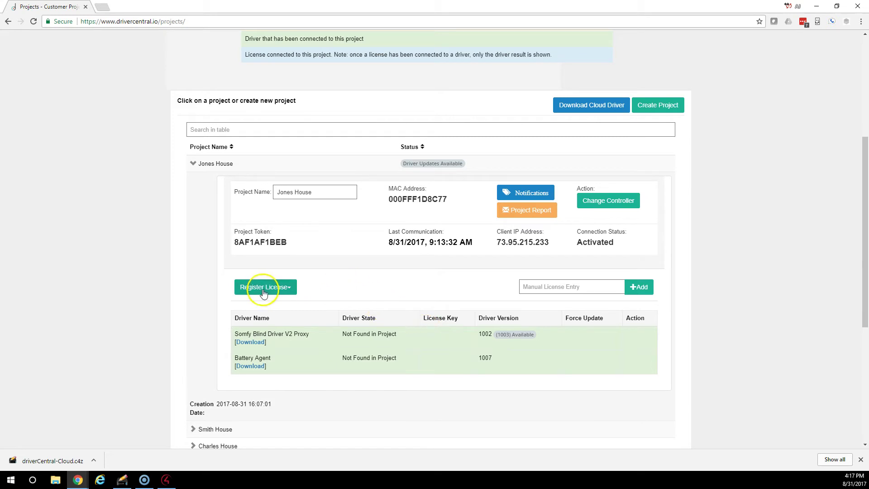
Step: Register a Battery Agent license to the Jones House project
click(285, 288)
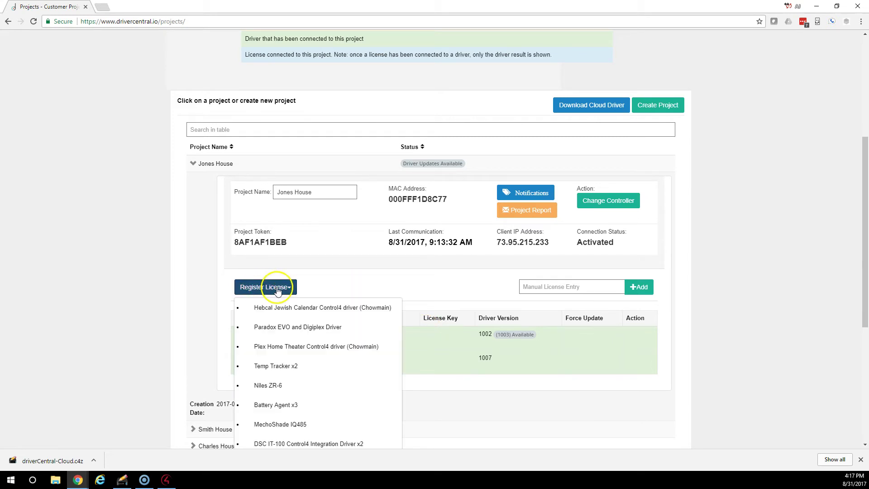
scroll(319, 331, down, 1)
scroll(319, 332, down, 2)
scroll(304, 281, up, 1)
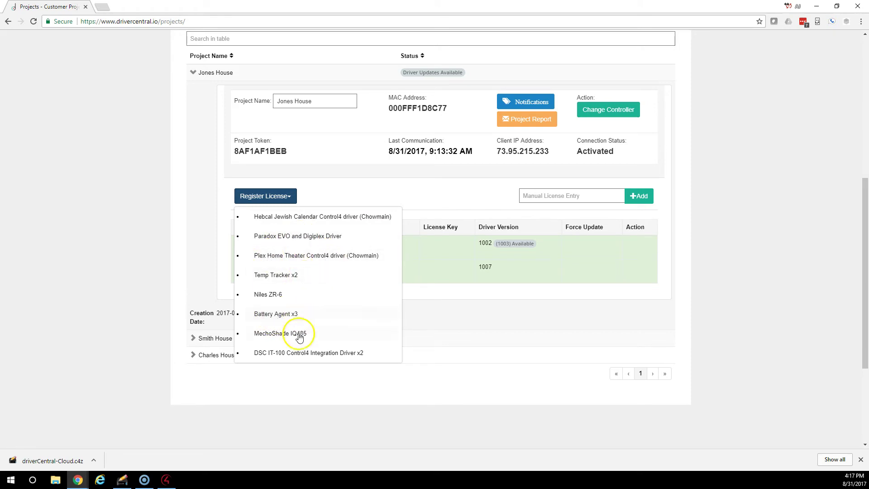
click(281, 313)
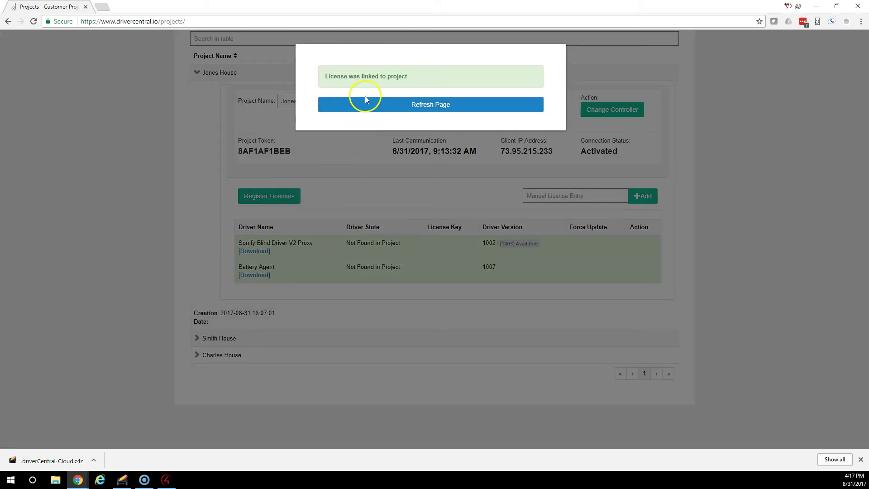
Step: Refresh and check the new Battery Agent row: Not Connected to Driver, Not Found in Project
click(357, 103)
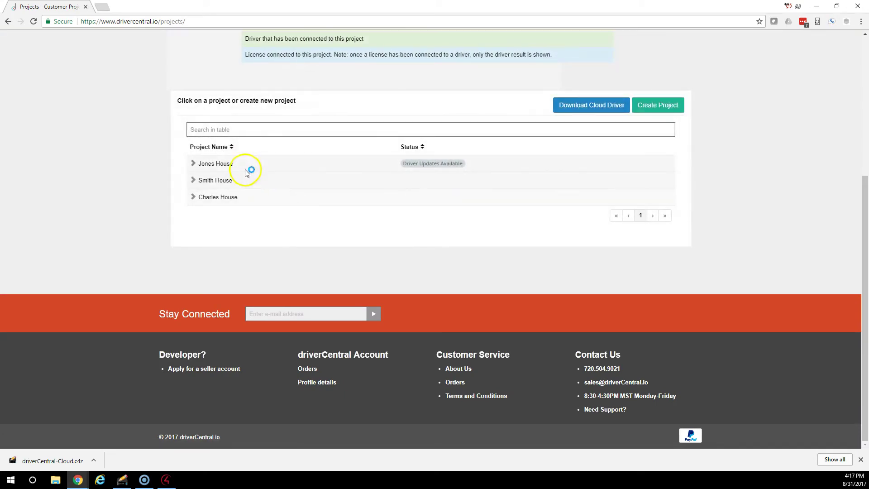
click(235, 164)
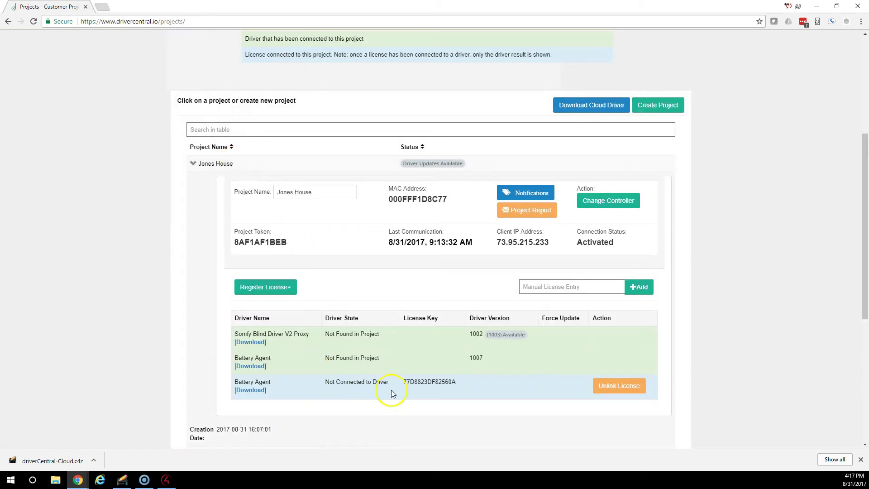
drag(442, 383, 335, 384)
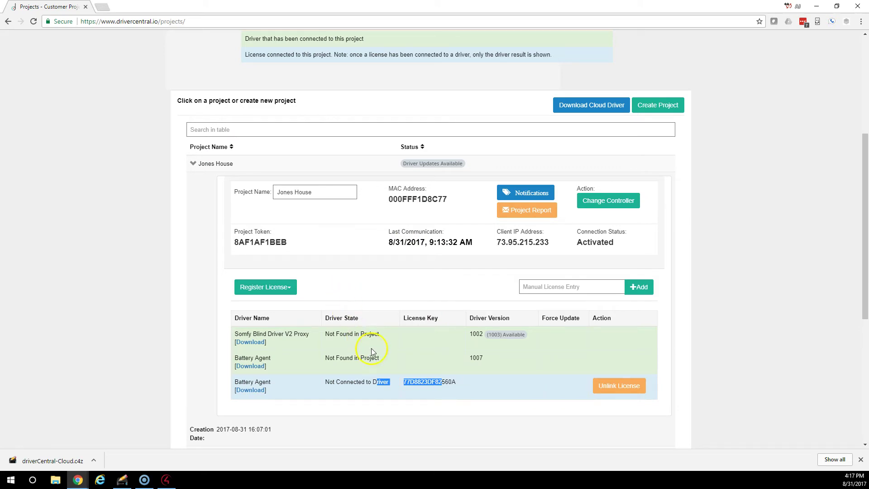
drag(333, 382, 385, 384)
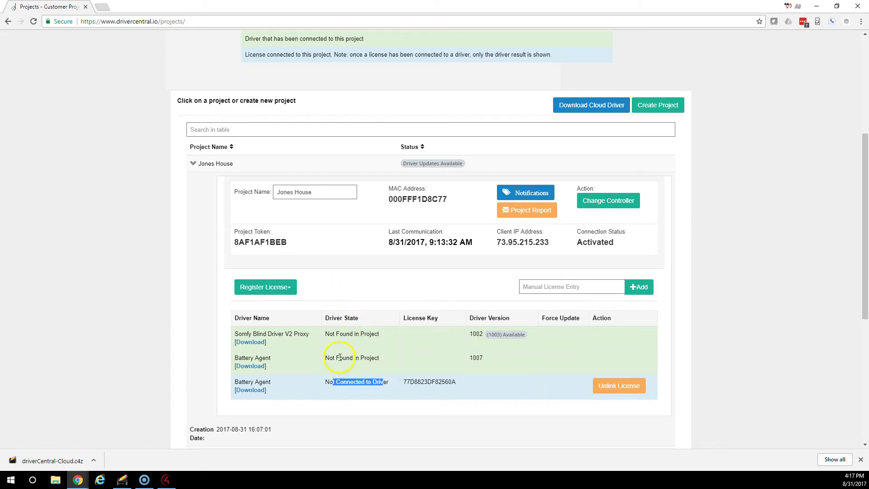
drag(339, 358, 368, 357)
click(166, 480)
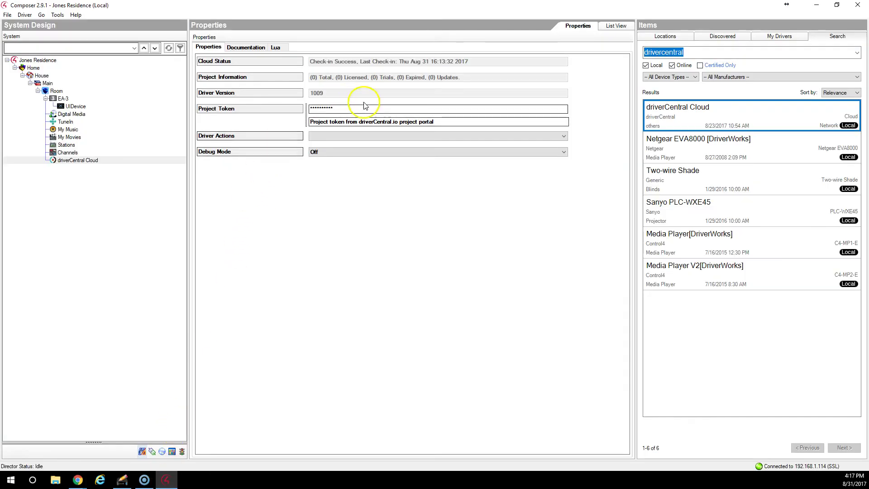
Step: Run the Check Drivers action on the driverCentral Cloud driver in Composer
click(360, 136)
click(357, 145)
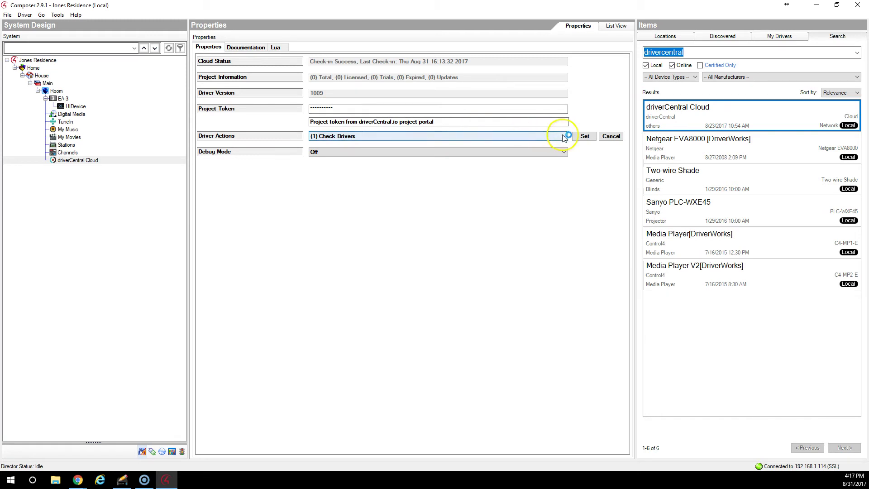
click(584, 136)
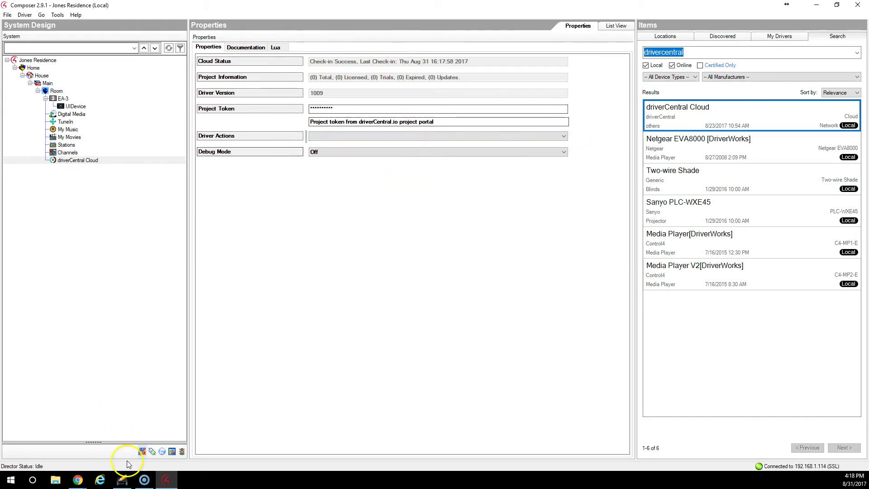
Step: View the Battery Agent license on the driverCentral projects page, then return to Composer
mouse_move(78, 479)
click(74, 445)
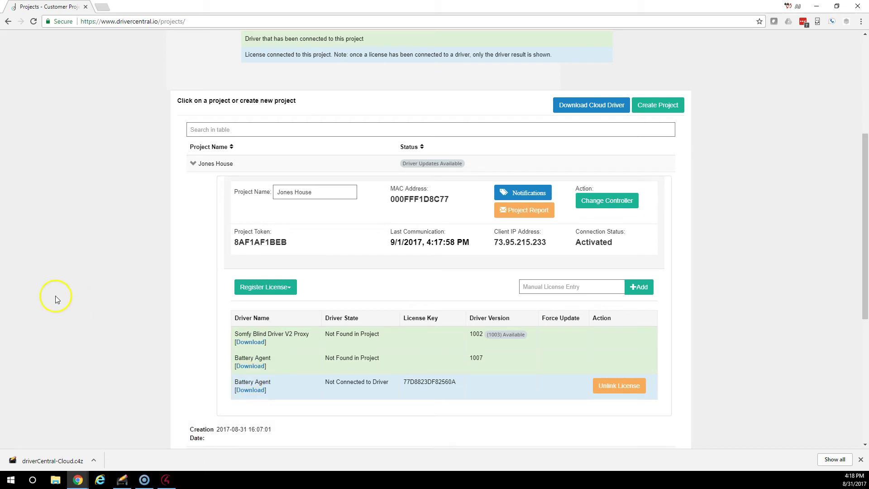
click(165, 480)
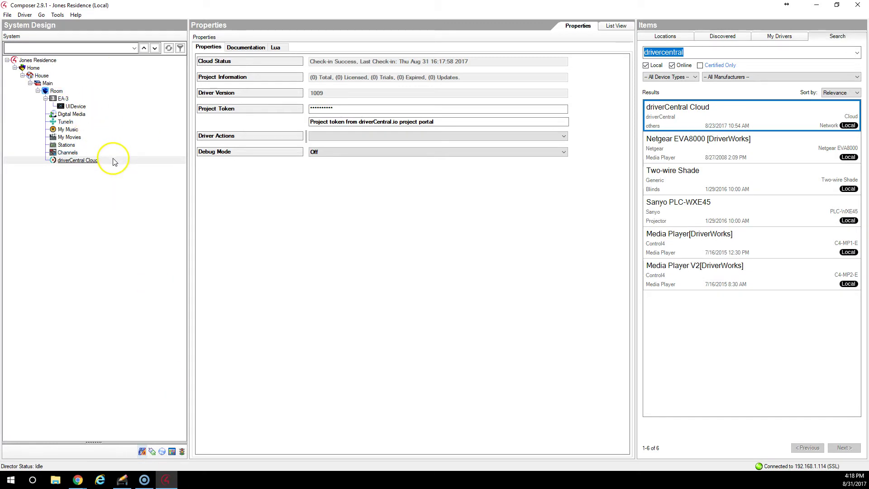
Step: Search Items for 'battery' and add the Battery Agent driver to the Room
click(699, 51)
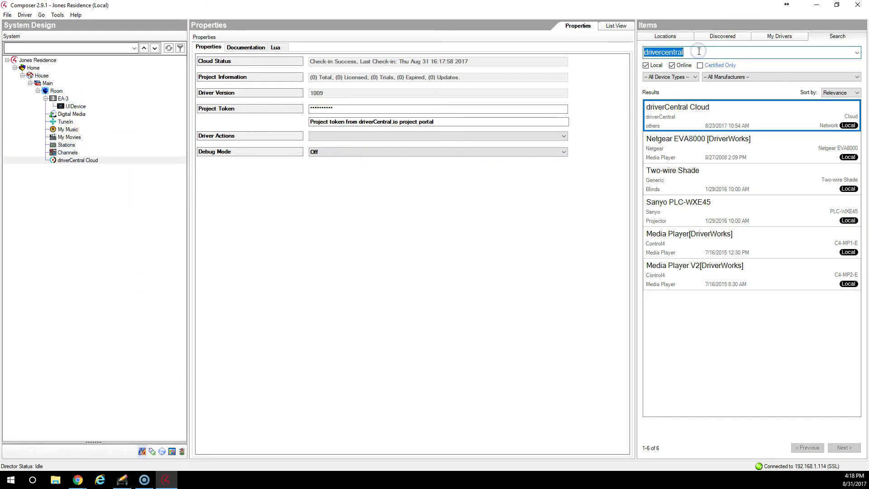
text(bat)
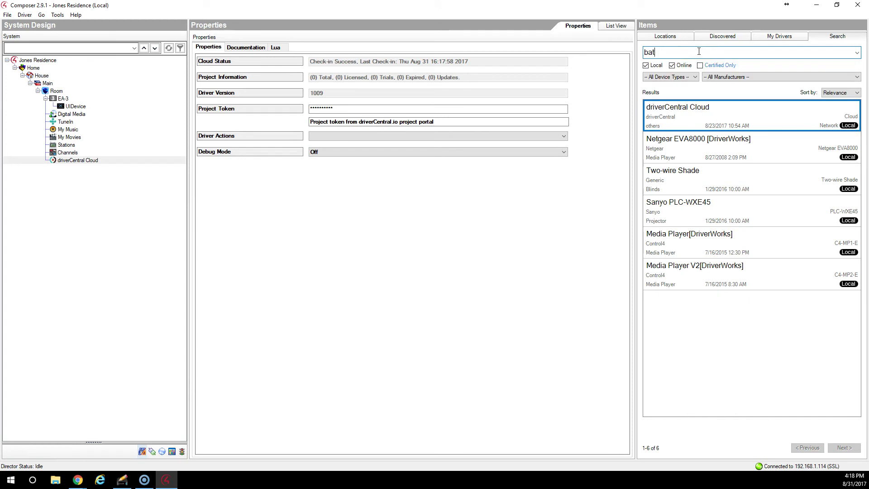
text(tery)
click(699, 109)
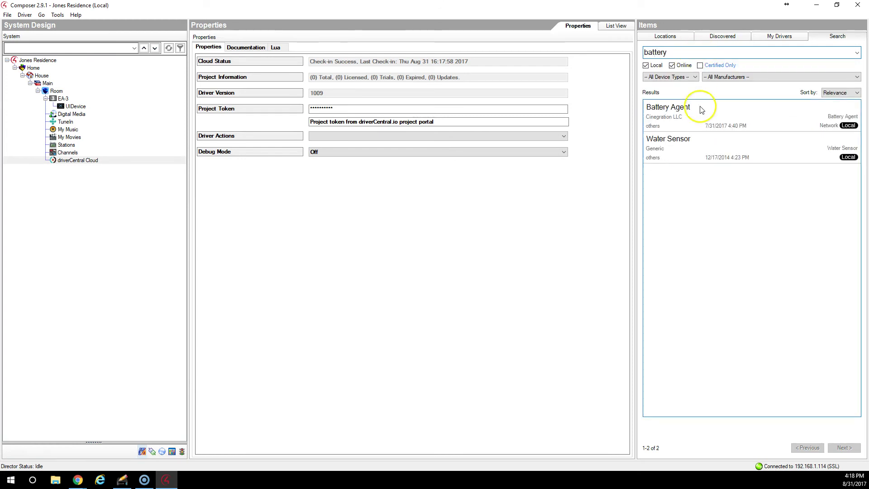
double_click(690, 111)
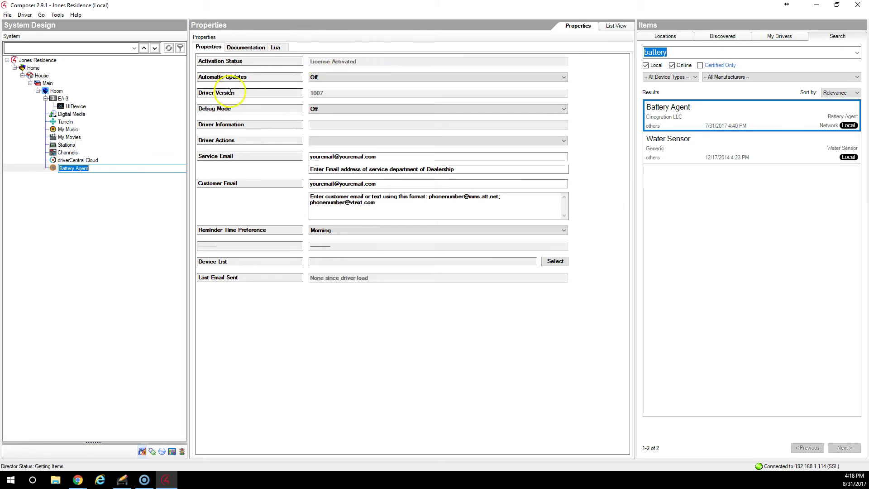
click(239, 125)
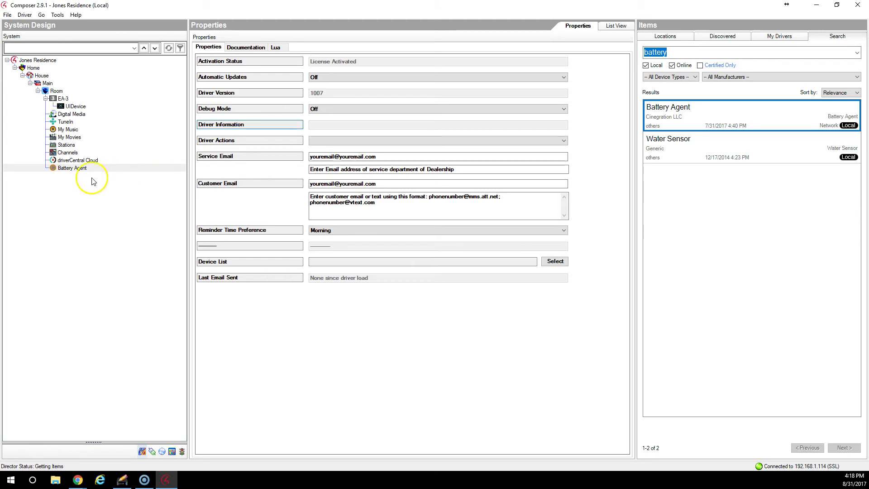
mouse_move(76, 483)
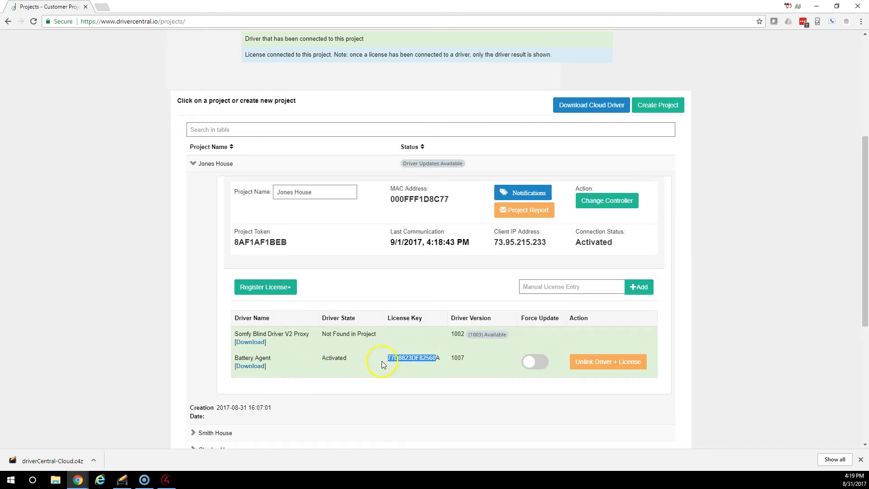
Step: Switch on Force Update for the Battery Agent driver in the Jones House table
drag(458, 358, 438, 359)
click(539, 367)
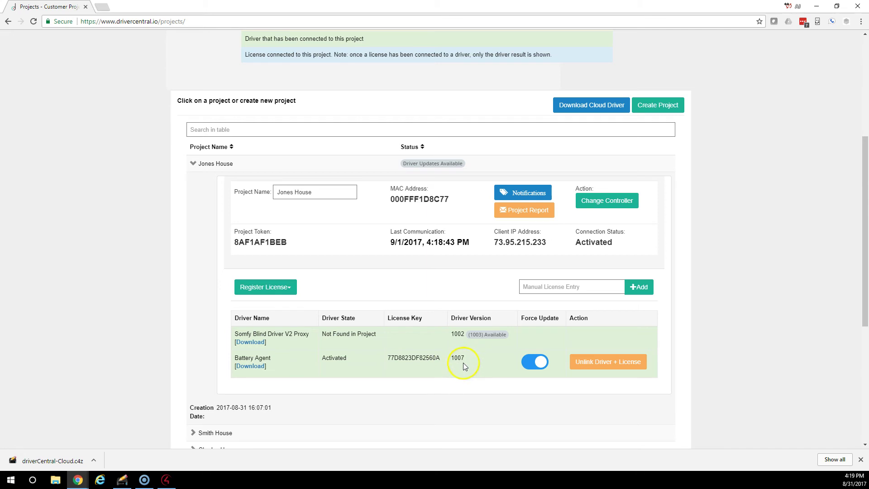
click(532, 366)
Step: Unlink the Battery Agent driver and license, then refresh and re-expand Jones House to confirm
click(610, 364)
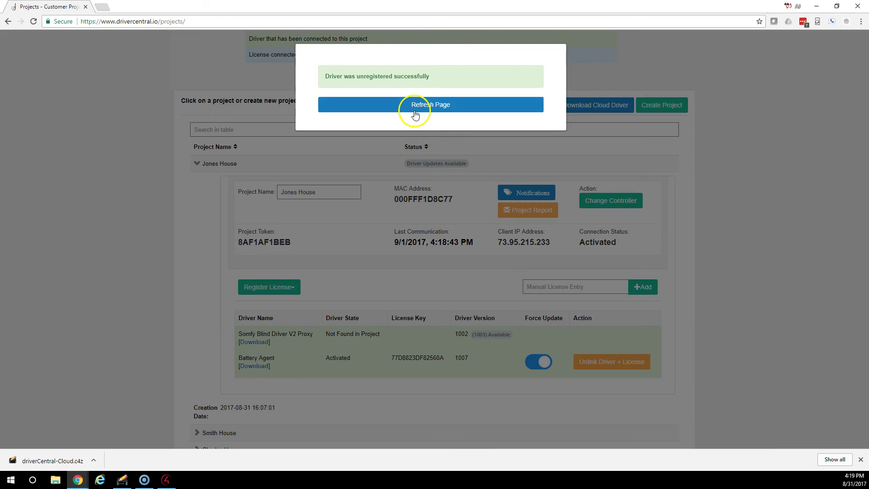
click(422, 164)
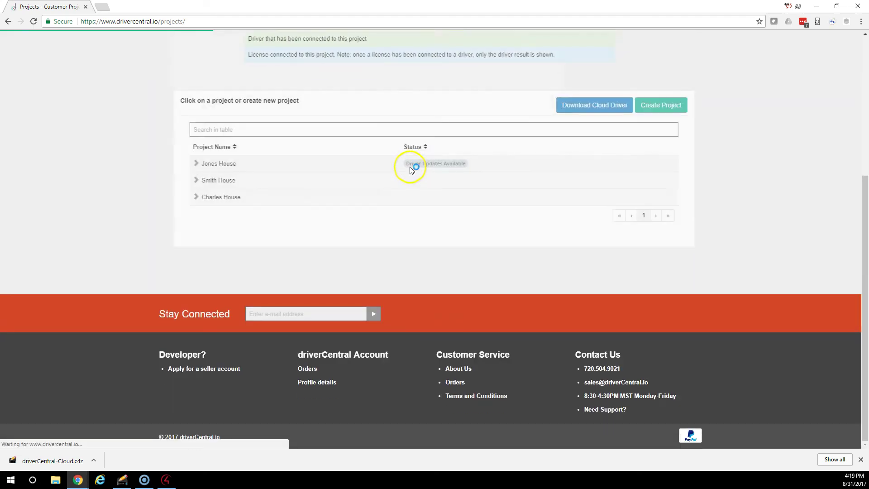
click(262, 166)
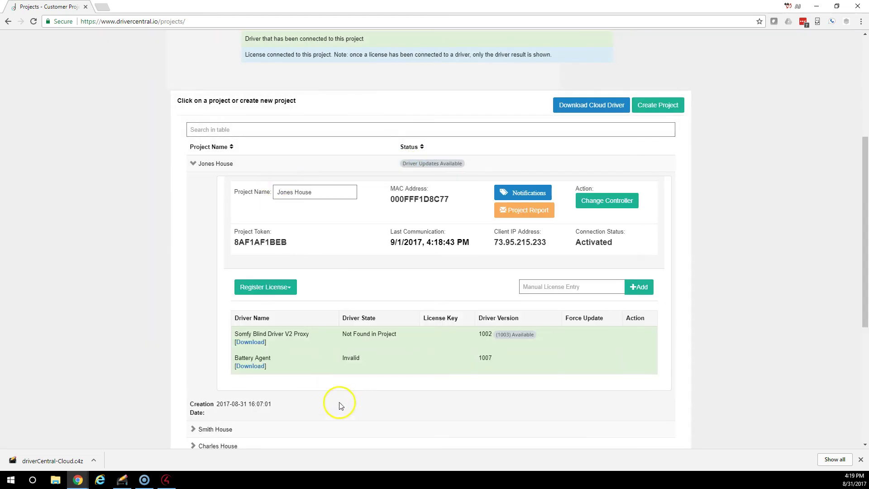
click(165, 480)
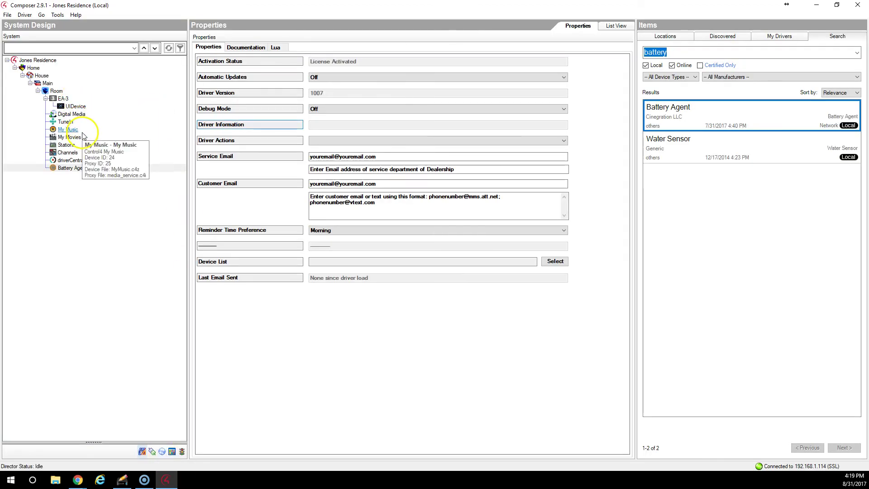
Step: Run '(1) Check Drivers' on the driverCentral Cloud driver to get the expired-trial report
click(89, 160)
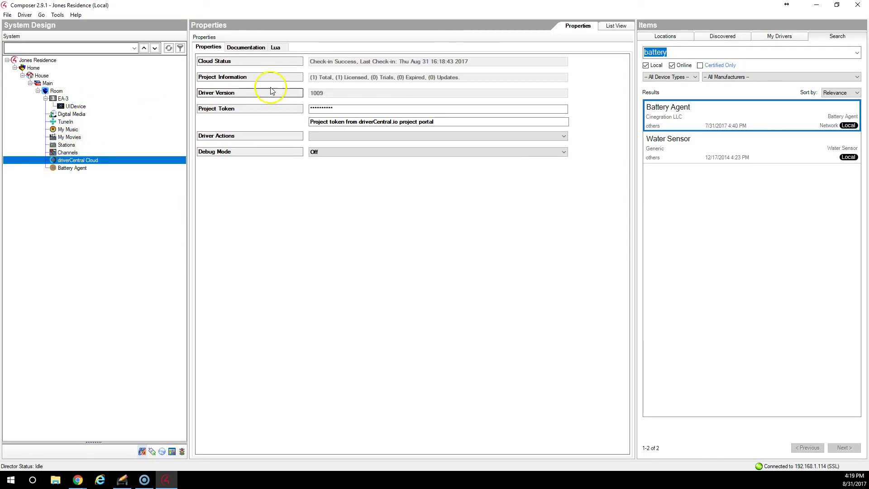
click(398, 136)
click(398, 143)
click(586, 136)
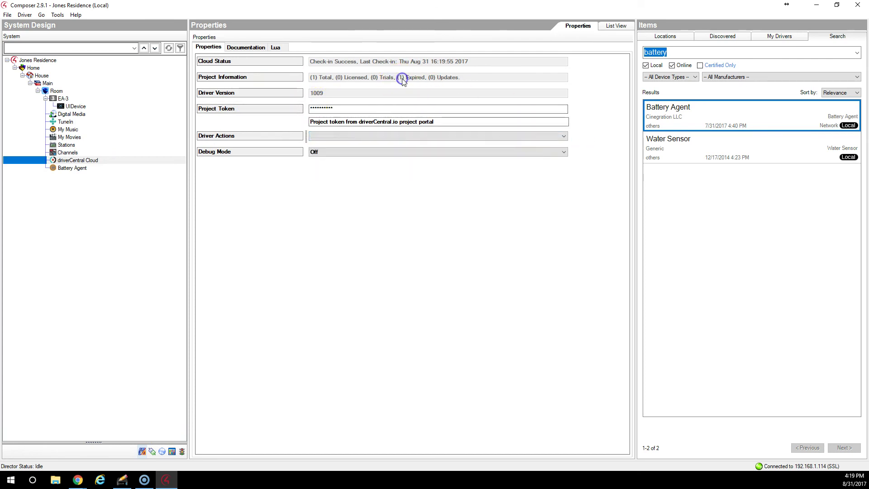
Step: Return to the driverCentral projects page in Chrome
click(113, 470)
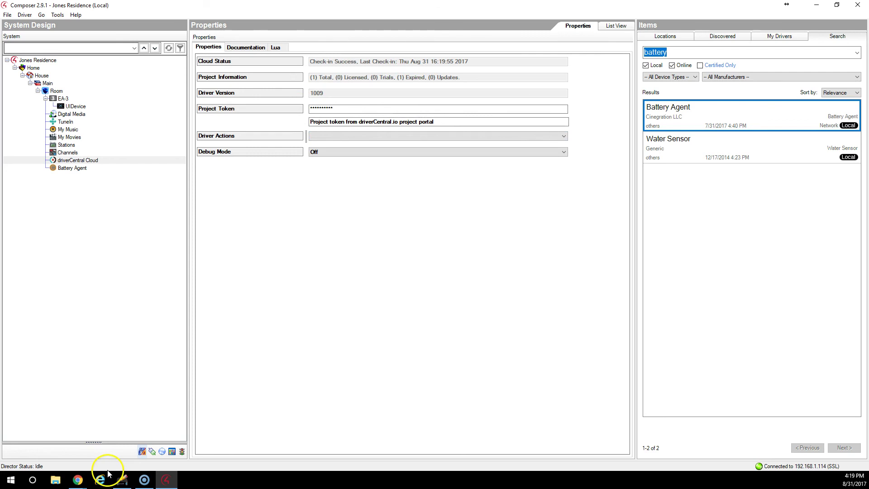
click(81, 486)
click(29, 442)
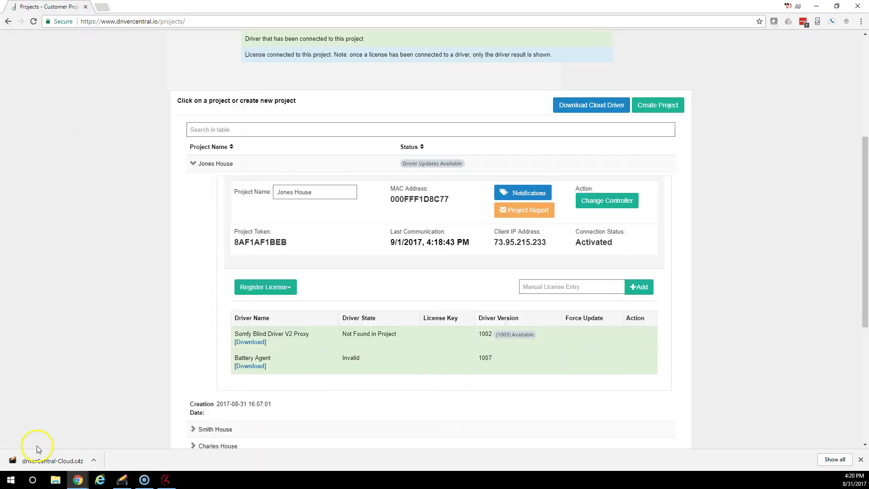
Step: Link a new Battery Agent license to Jones House and refresh to see it Not Connected to Driver
click(36, 21)
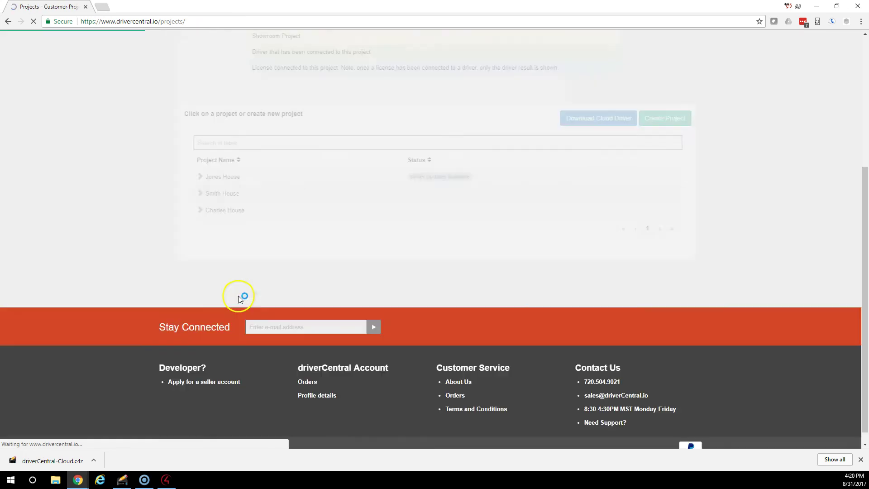
click(241, 164)
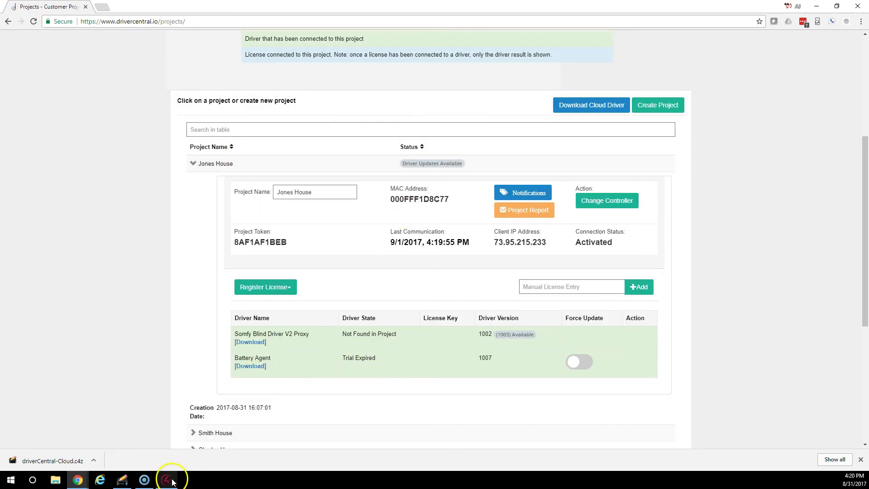
click(276, 288)
scroll(292, 416, down, 1)
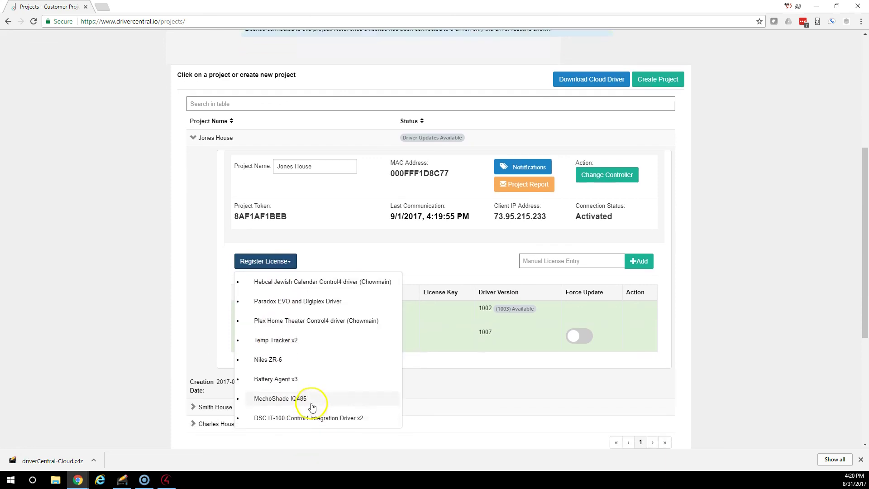
click(295, 361)
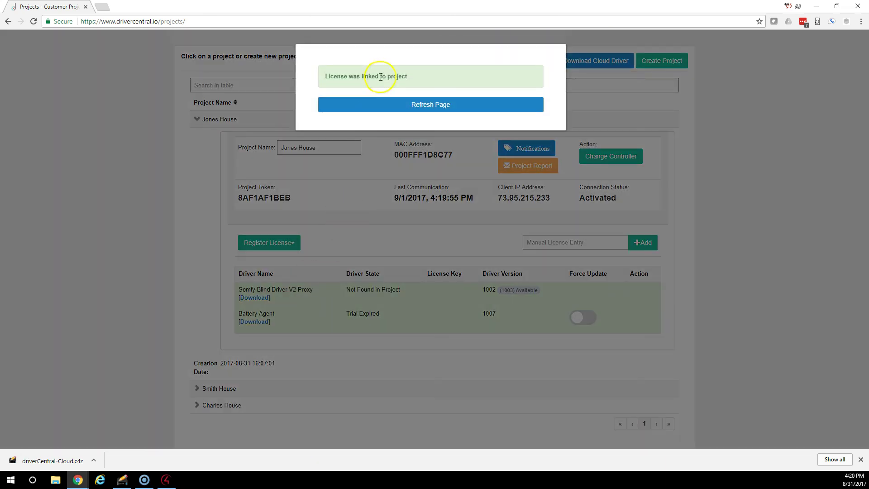
key(F5)
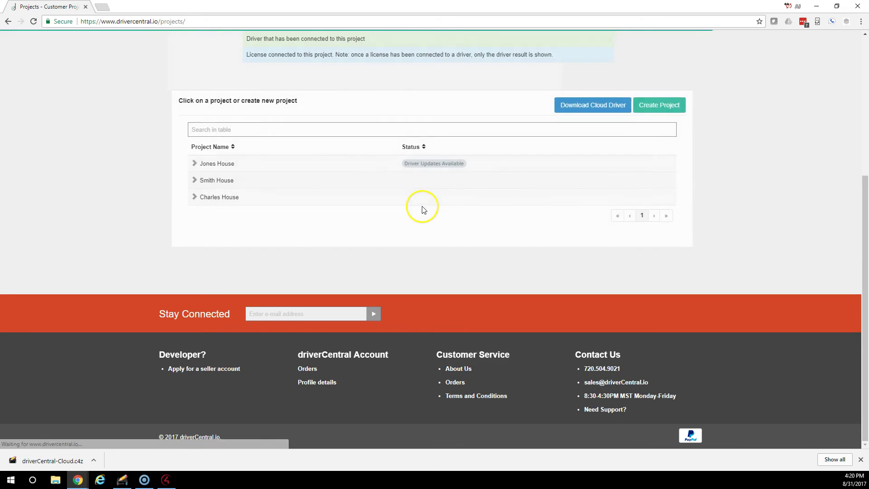
click(349, 167)
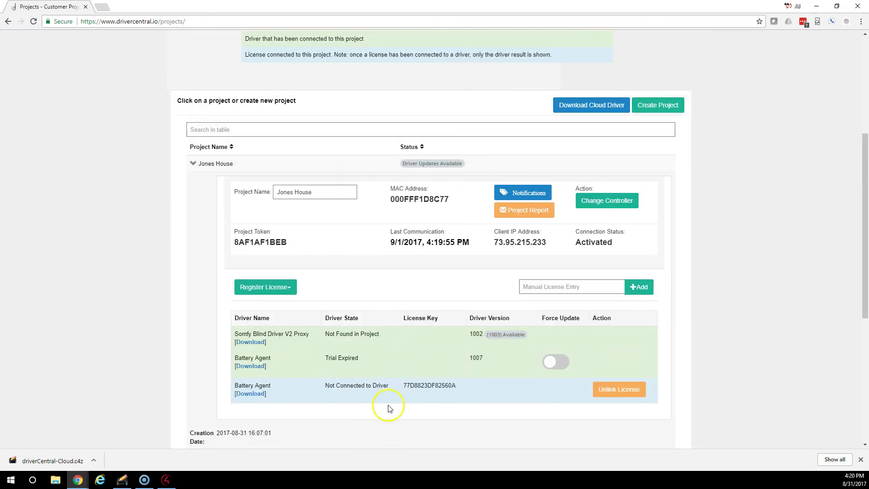
click(166, 479)
Step: Rerun '(1) Check Drivers' on the cloud driver, then return to the driverCentral projects page
click(346, 136)
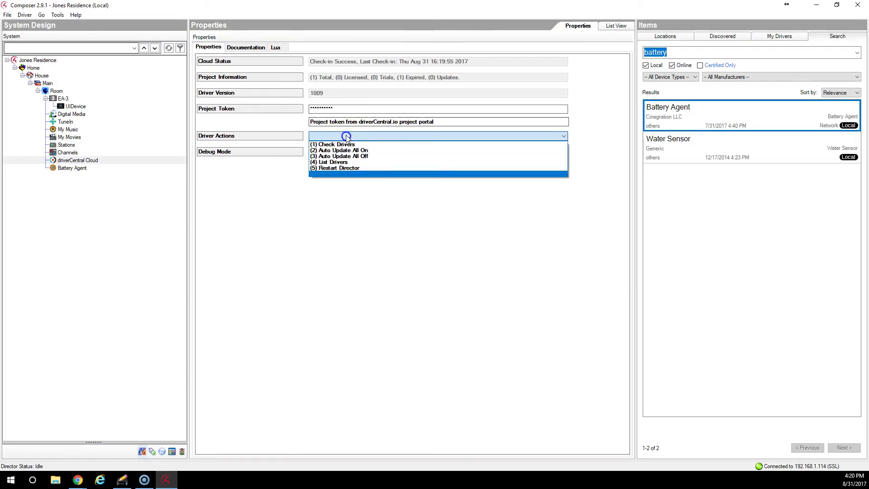
click(347, 144)
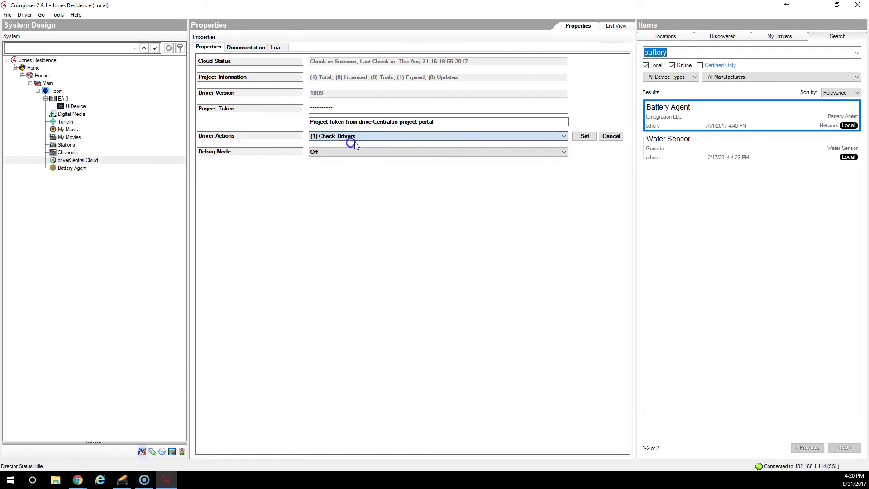
click(583, 138)
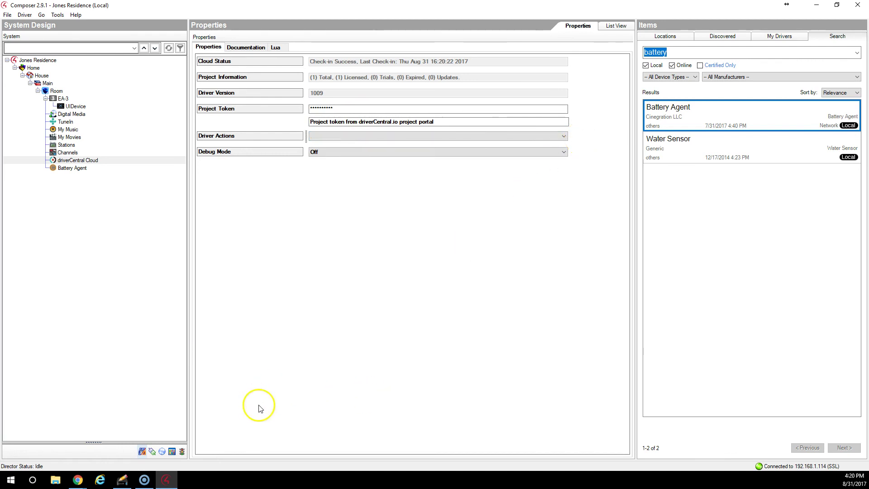
mouse_move(78, 479)
click(51, 435)
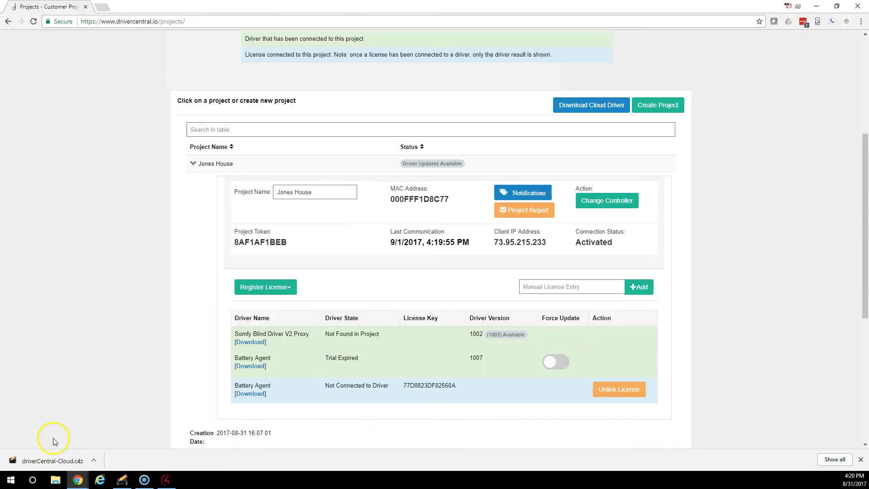
Step: Reload the portal and expand Jones House to confirm Battery Agent shows Activated with its license
click(33, 21)
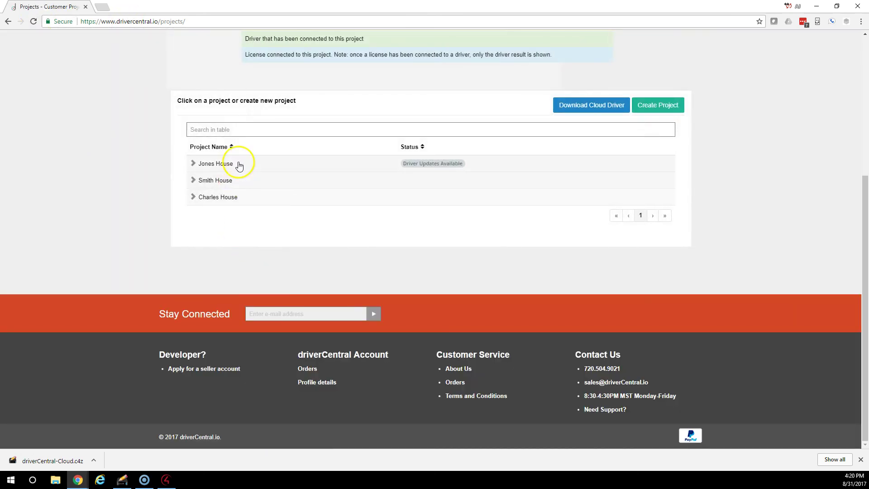
click(243, 164)
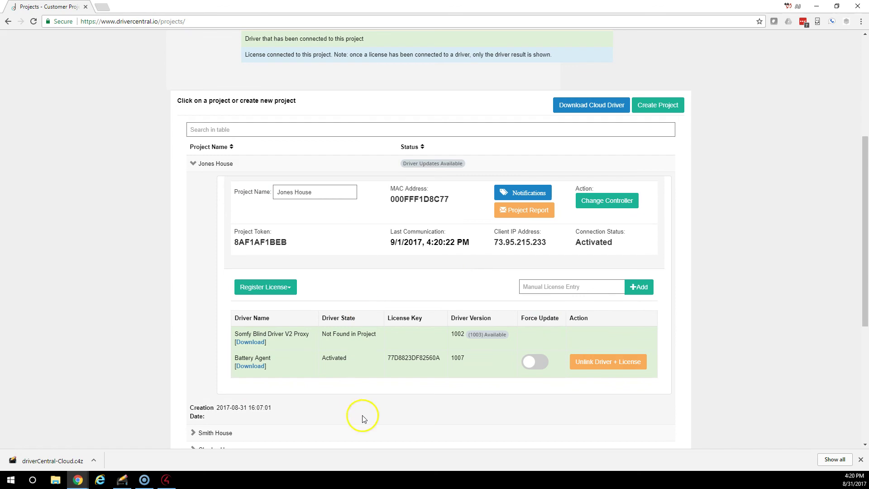